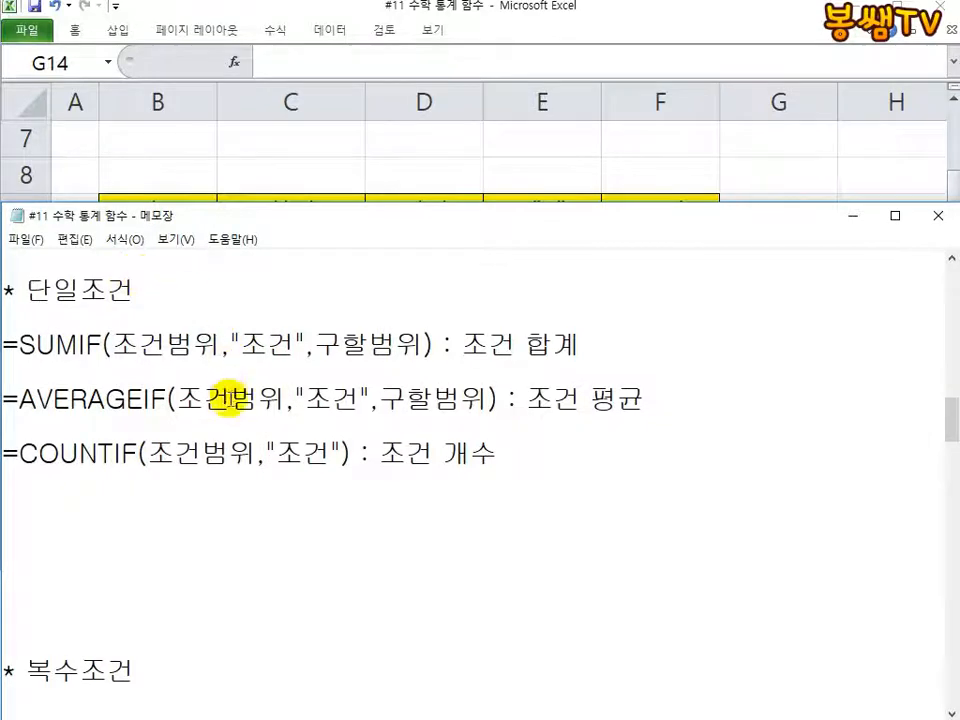
Step: Find the RANK syntax in the Notepad notes and shrink that window so the score table shows above it, then return to Excel
scroll(223, 534, "down", 2)
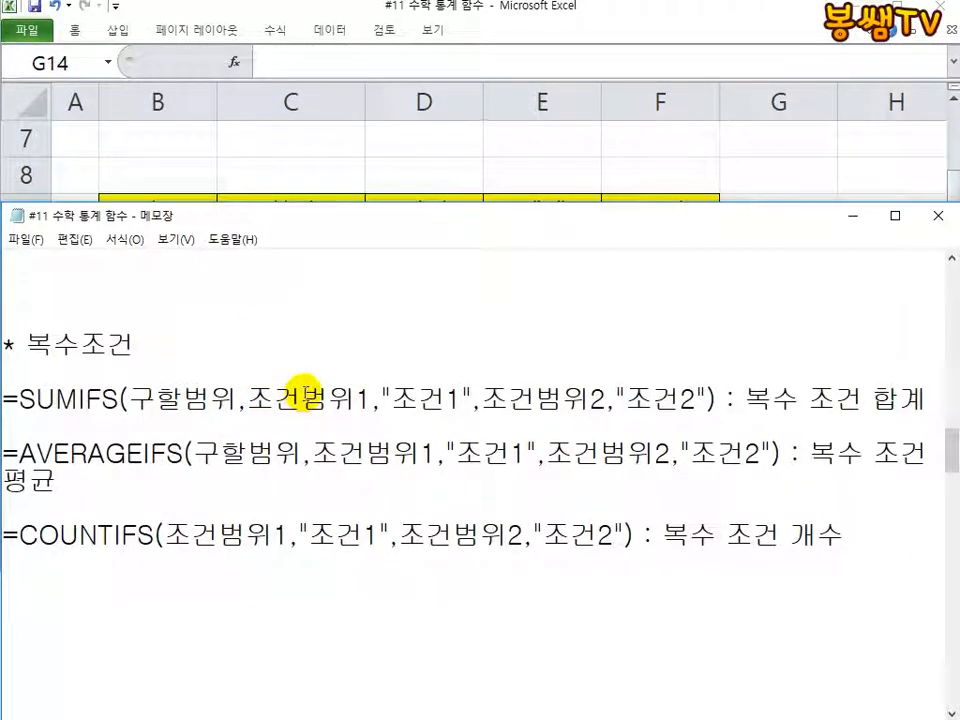
scroll(305, 390, "down", 1)
scroll(305, 392, "down", 5)
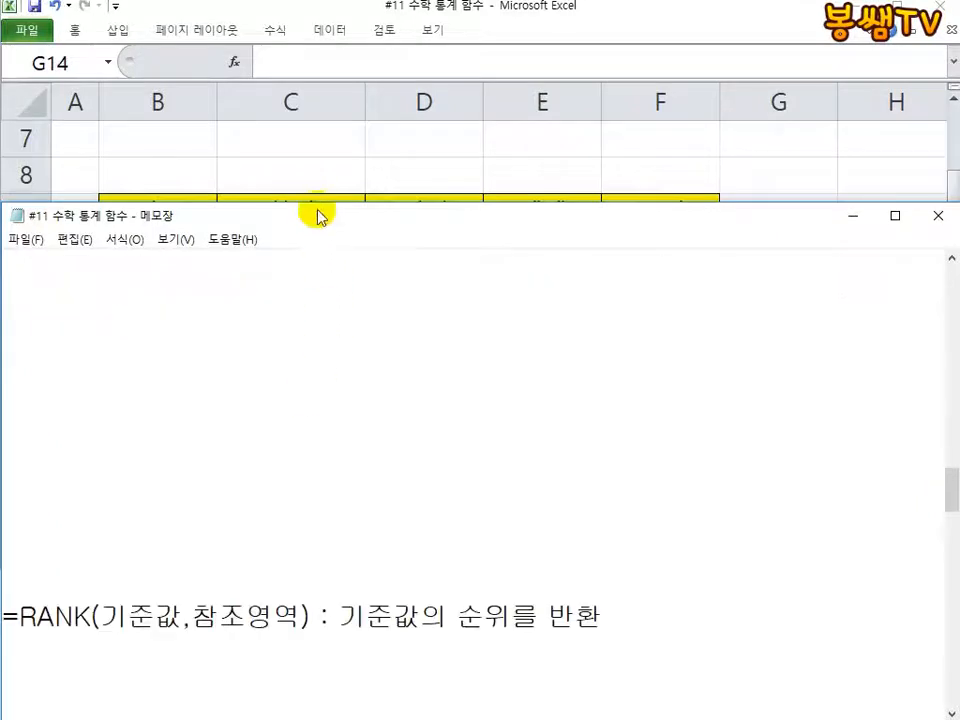
left_click_drag(319, 206, 317, 291)
left_click_drag(317, 359, 347, 521)
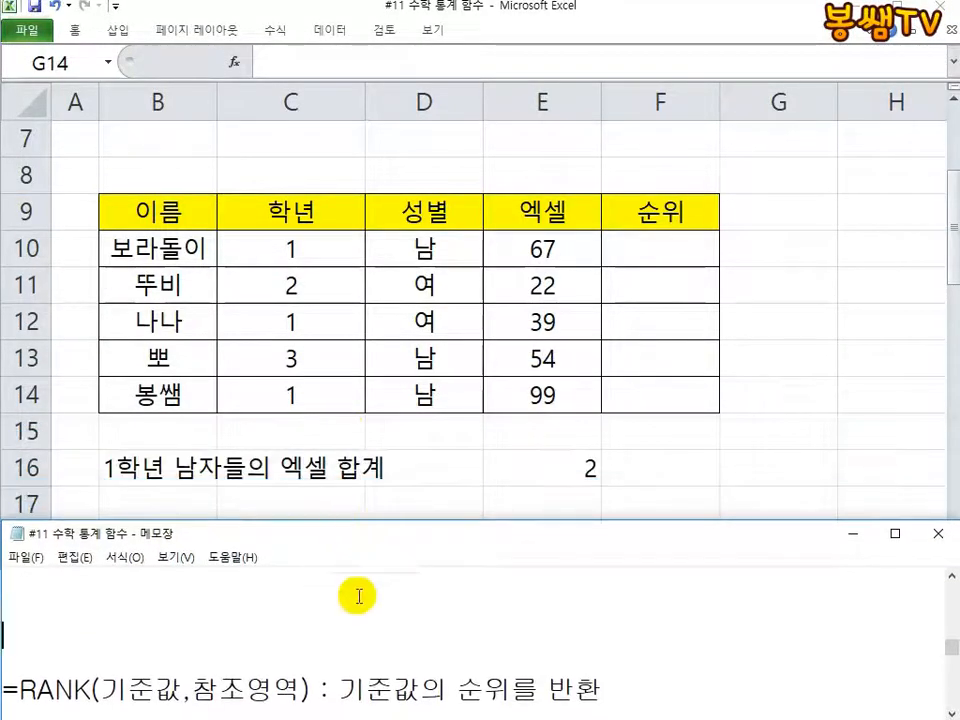
left_click(520, 476)
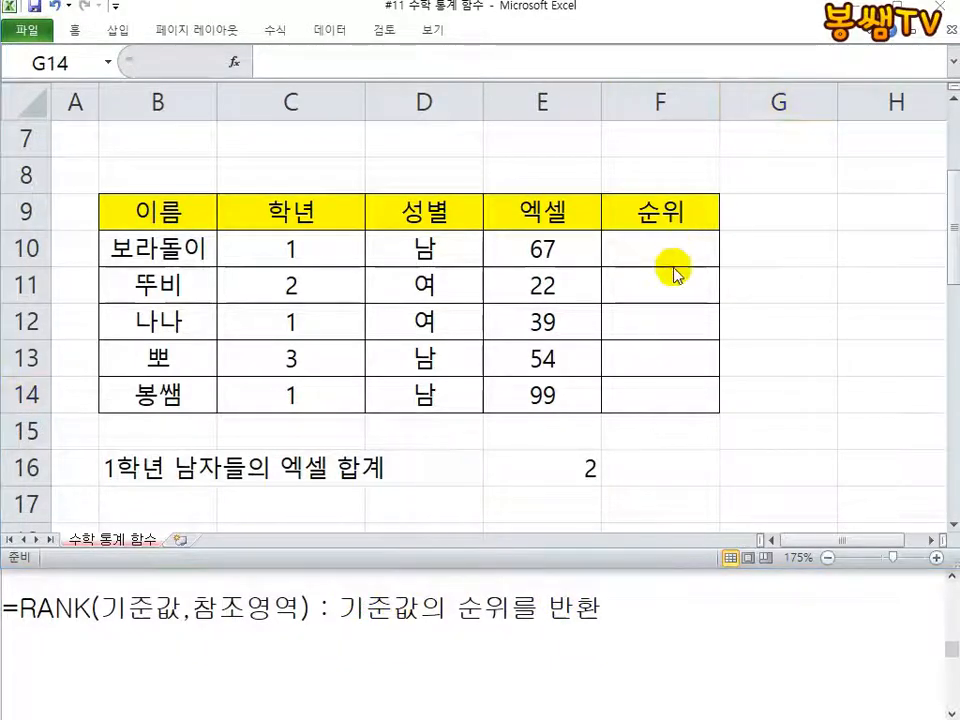
Step: Clear the contents of cells B16:E17 below the score table
scroll(677, 272, "up", 2)
scroll(570, 297, "down", 3)
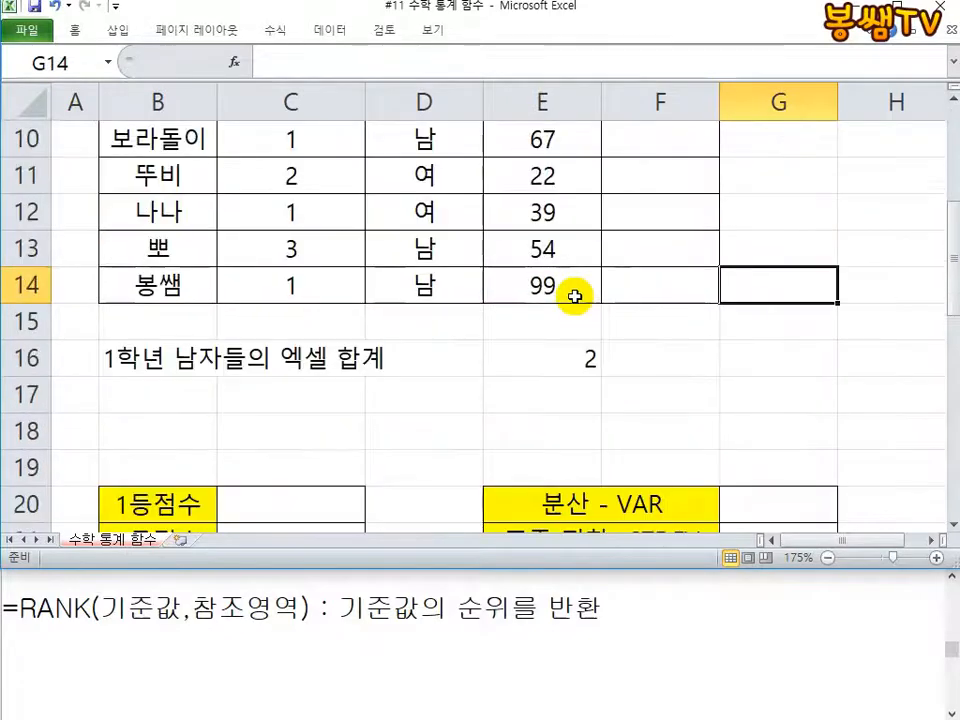
scroll(530, 290, "up", 2)
scroll(460, 267, "down", 1)
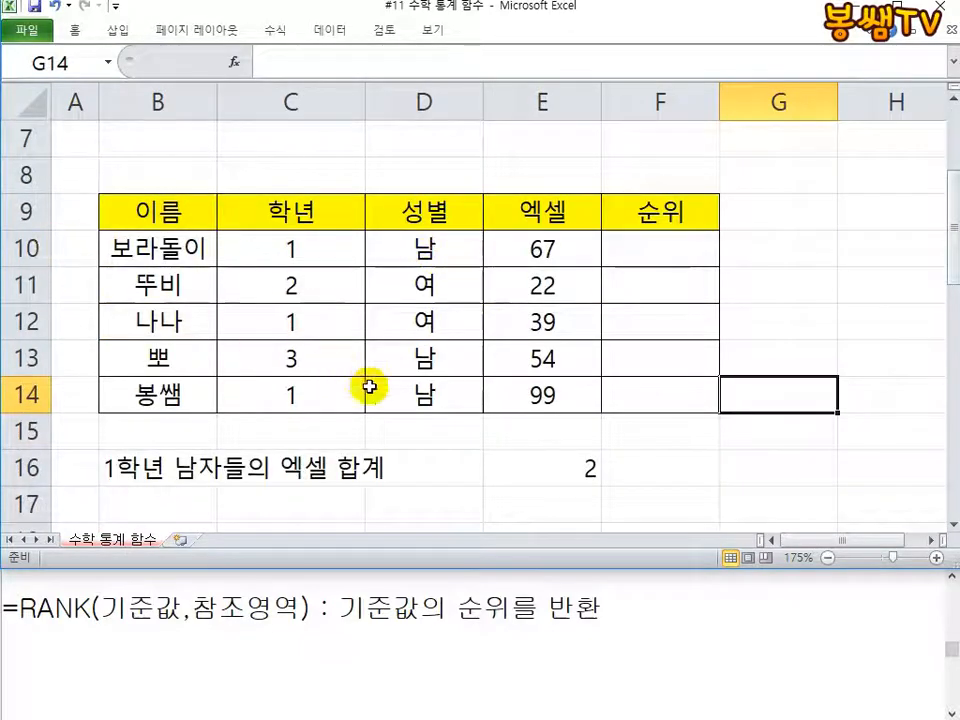
left_click_drag(180, 467, 561, 495)
key("Delete")
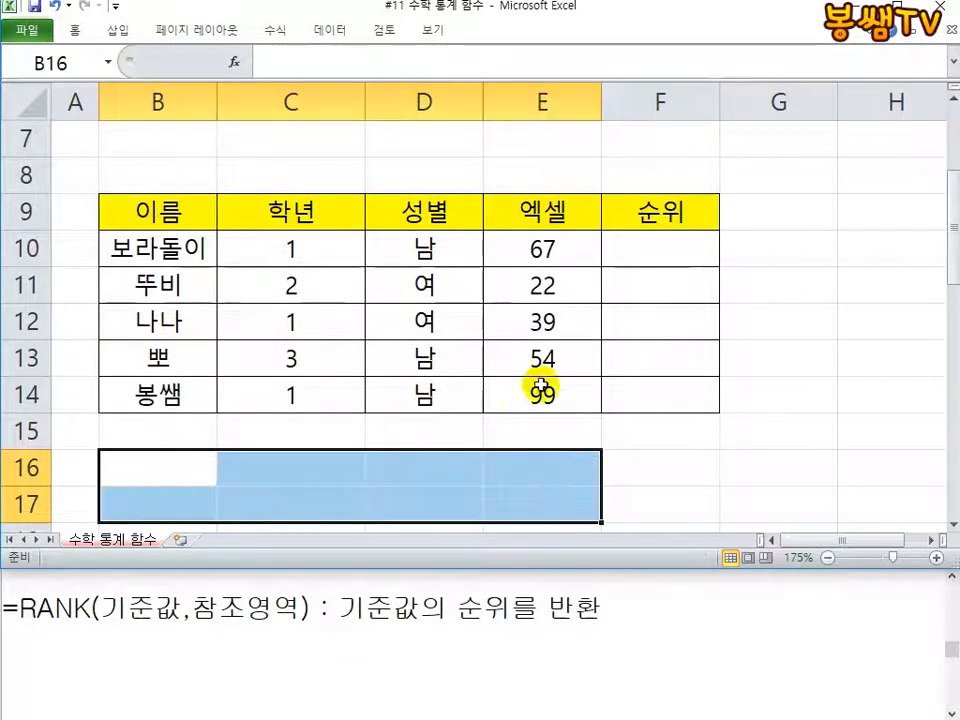
Step: Enter =RANK(E10,E10:E14) in F10 to rank the first student's 엑셀 score
left_click(671, 243)
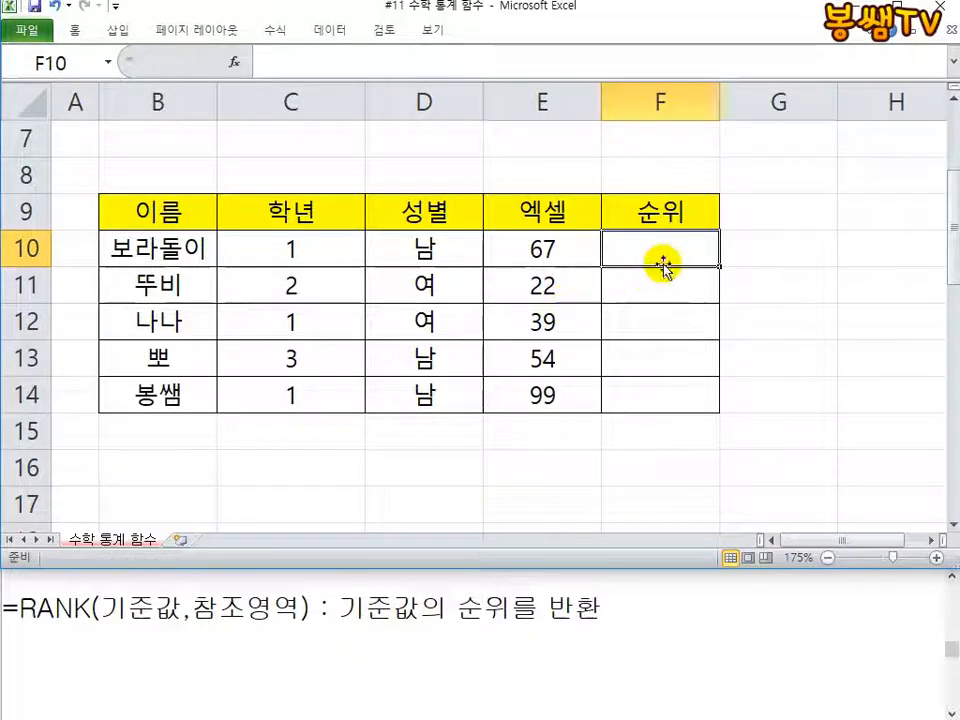
type("=RANK(")
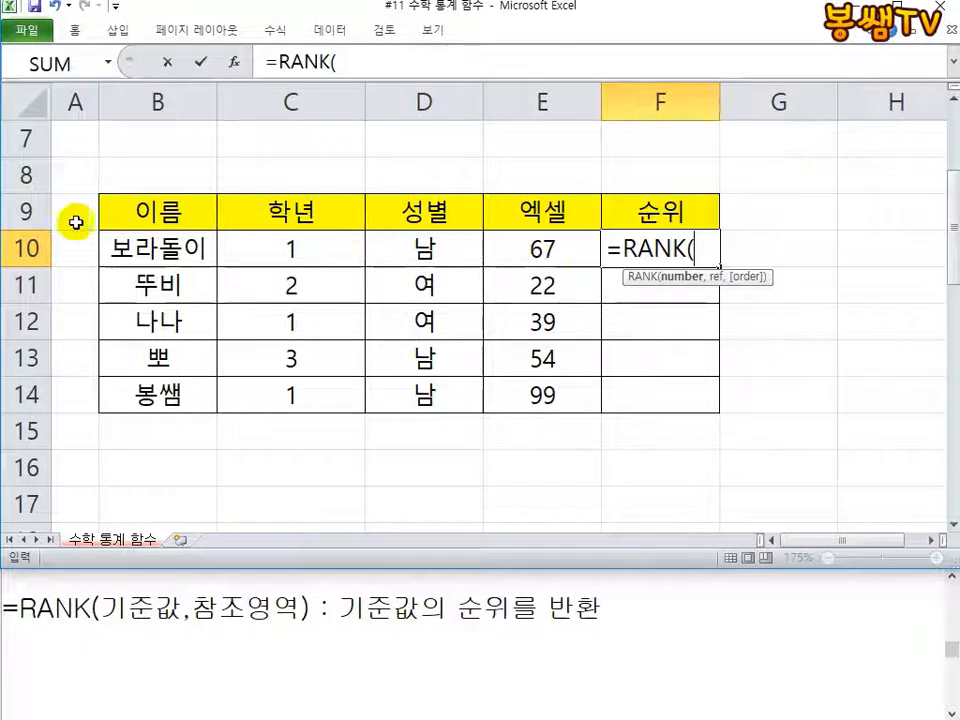
left_click(541, 252)
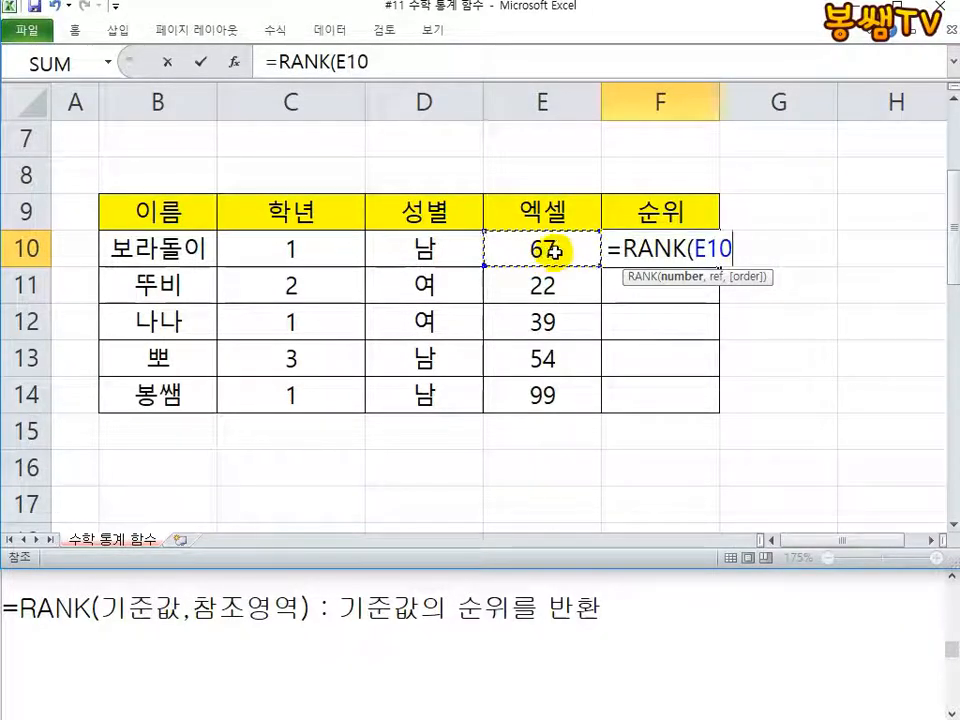
type(",")
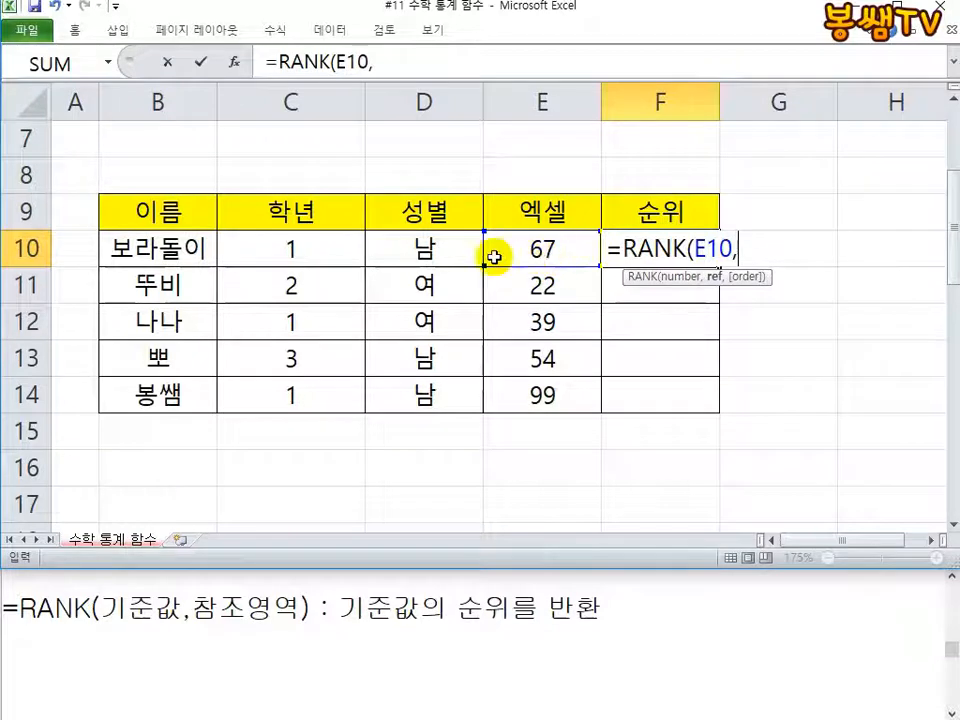
left_click(158, 248)
left_click_drag(158, 312, 122, 390)
left_click_drag(311, 257, 315, 396)
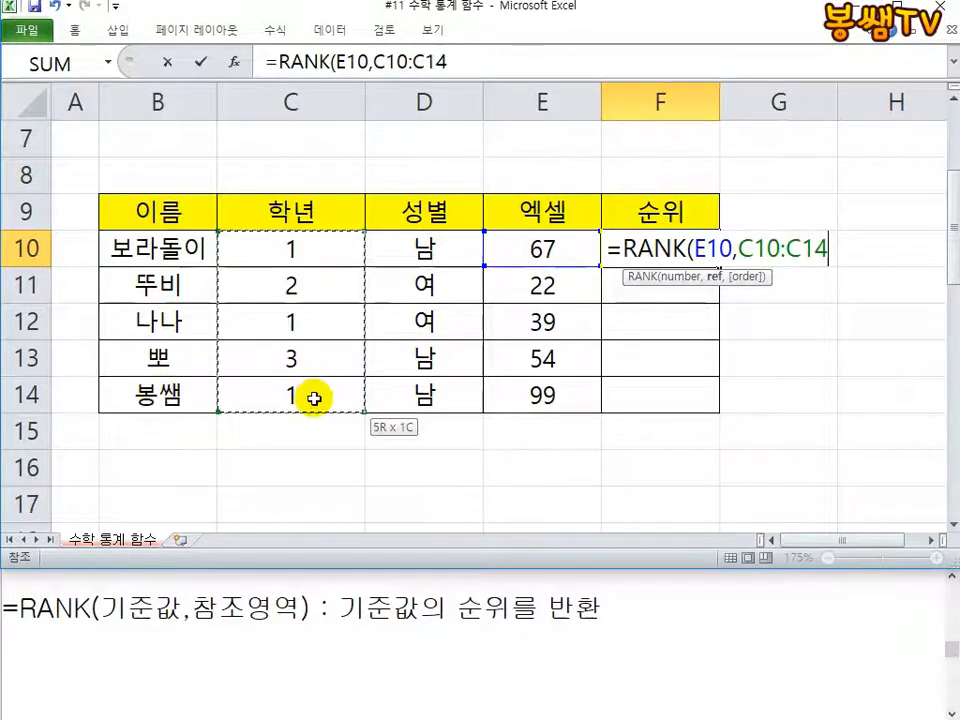
left_click_drag(510, 256, 540, 392)
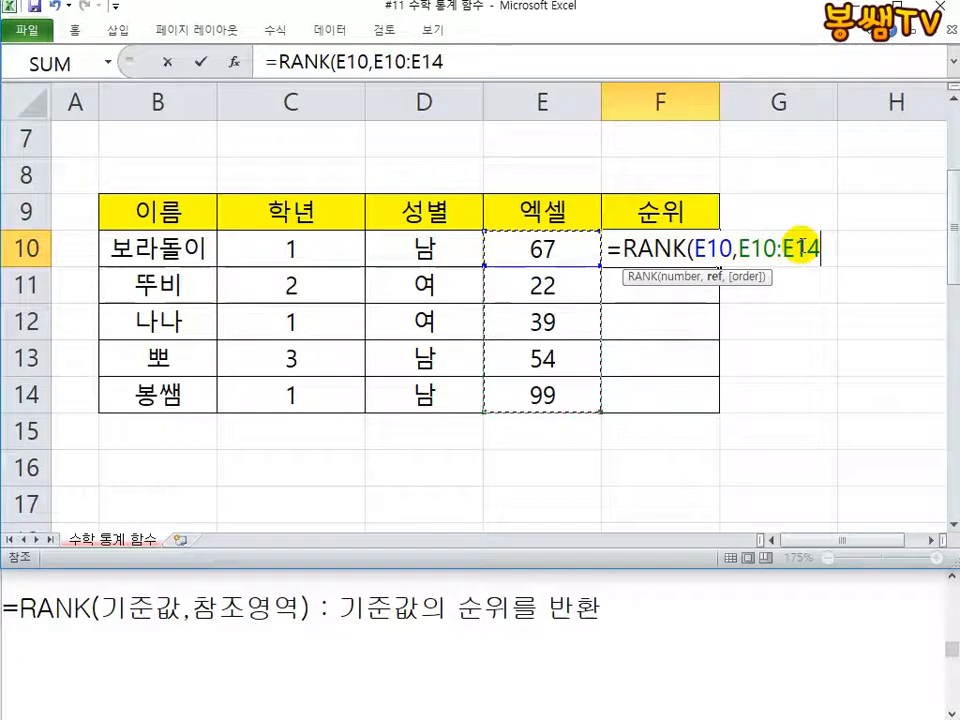
type(")")
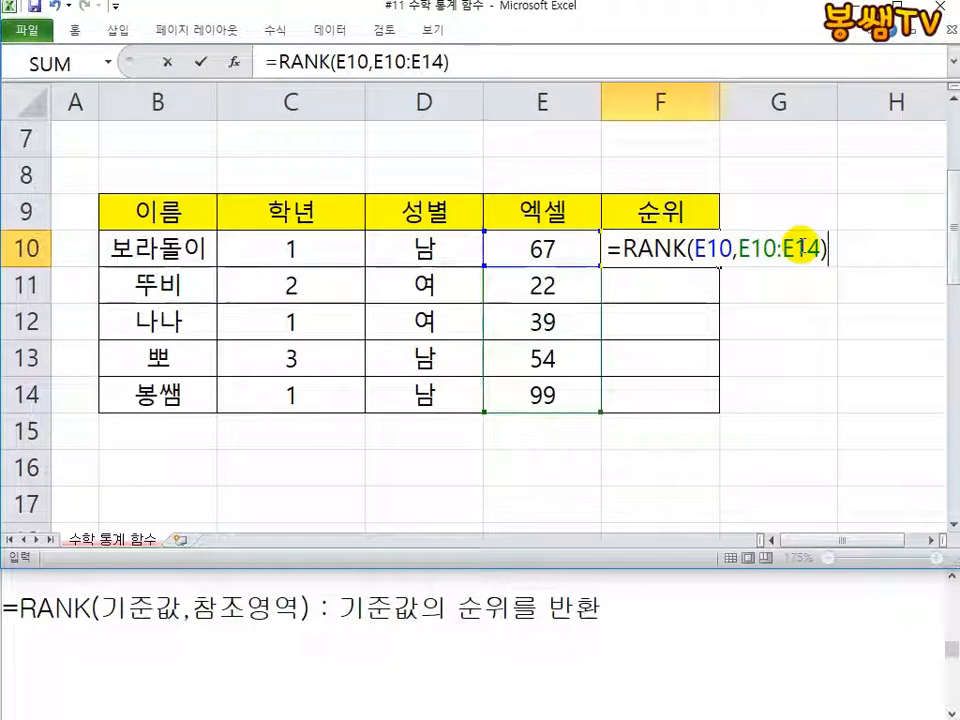
key("Return")
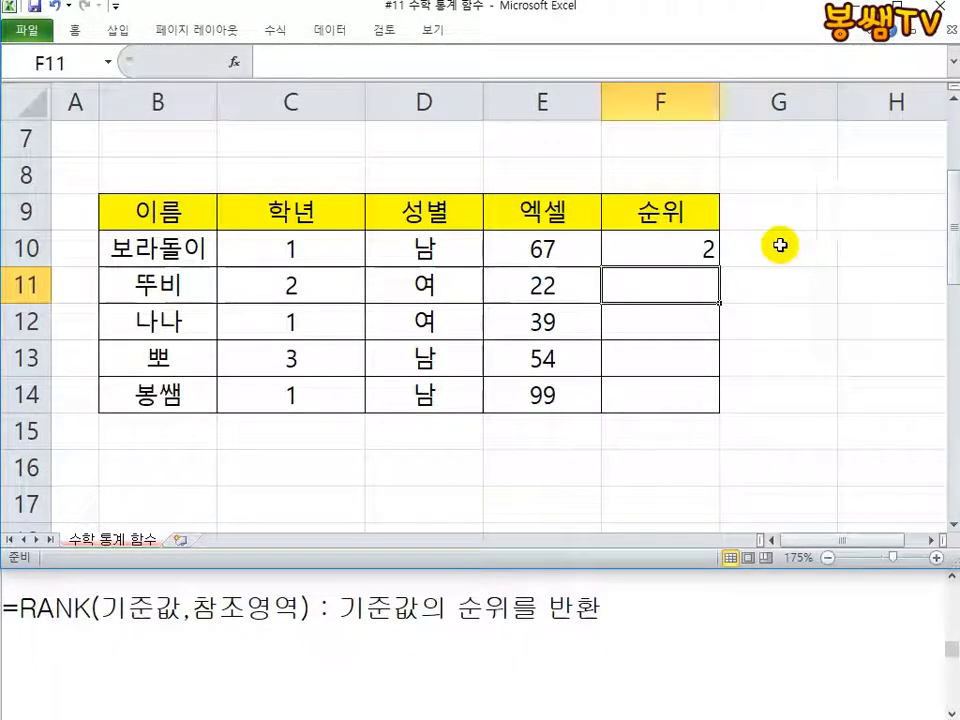
Step: Fill the RANK formula with its relative range from F10 down to F14
left_click(675, 248)
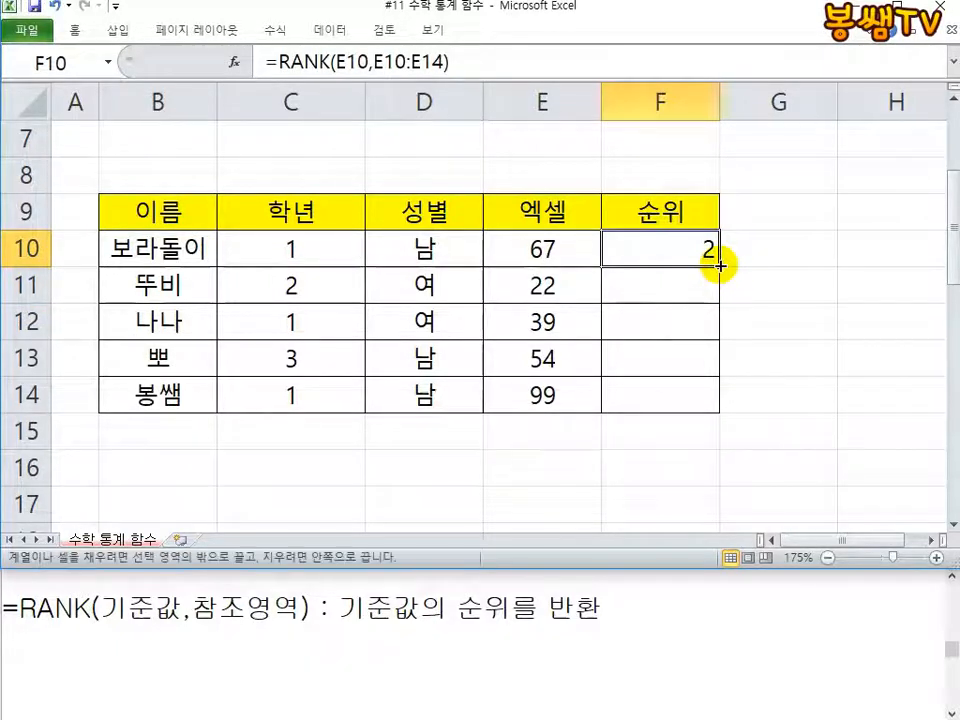
left_click_drag(719, 266, 711, 407)
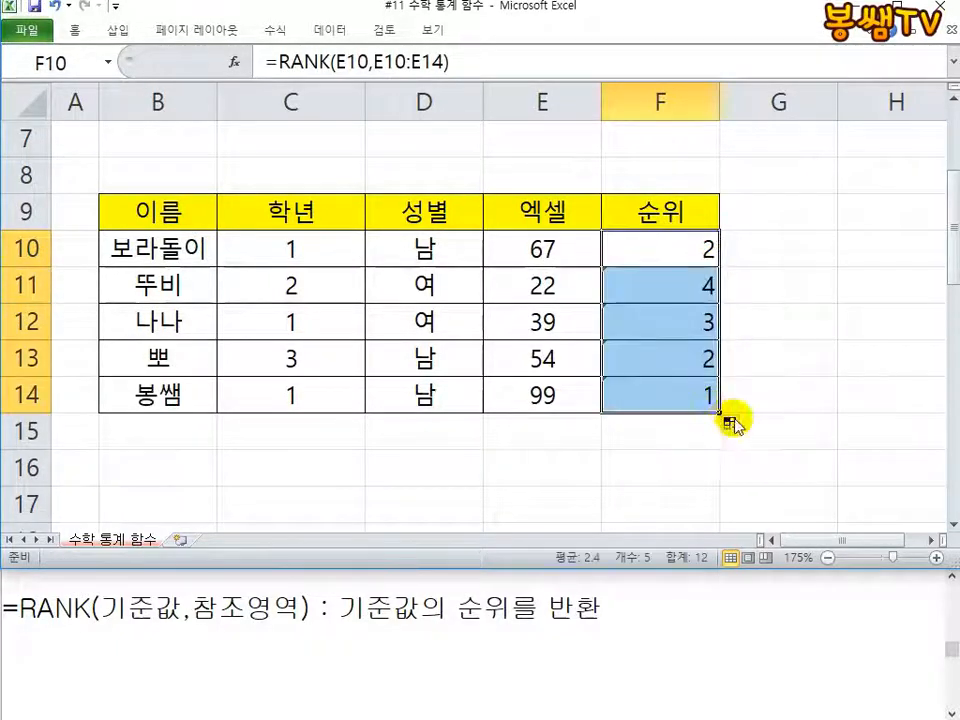
left_click(797, 399)
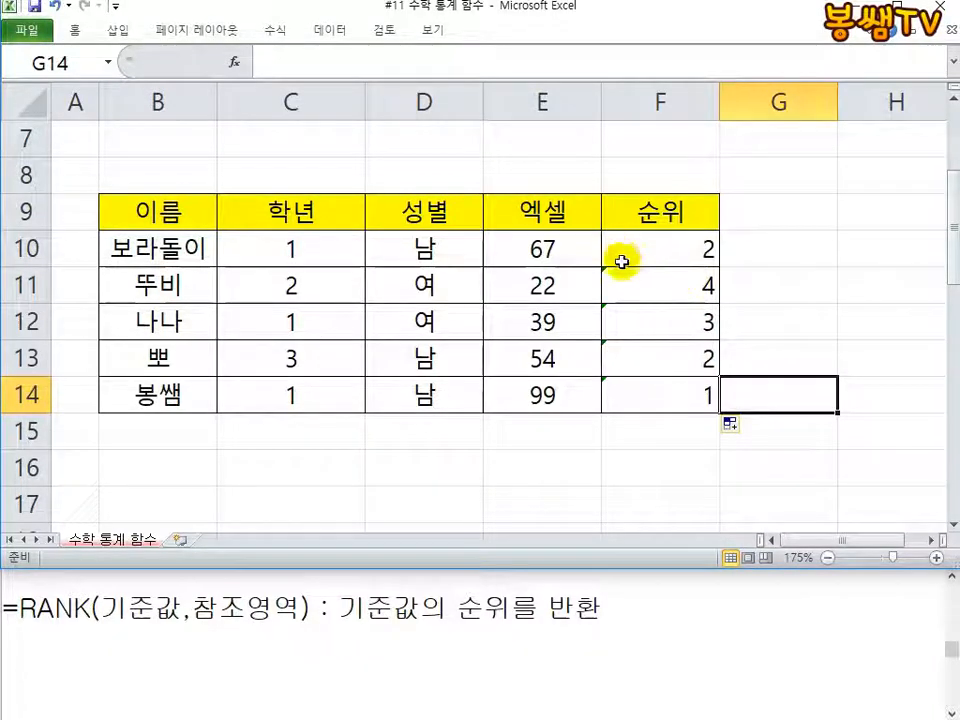
Step: Examine the copied RANK formula in F14 and the cells its reference range covers
double_click(626, 394)
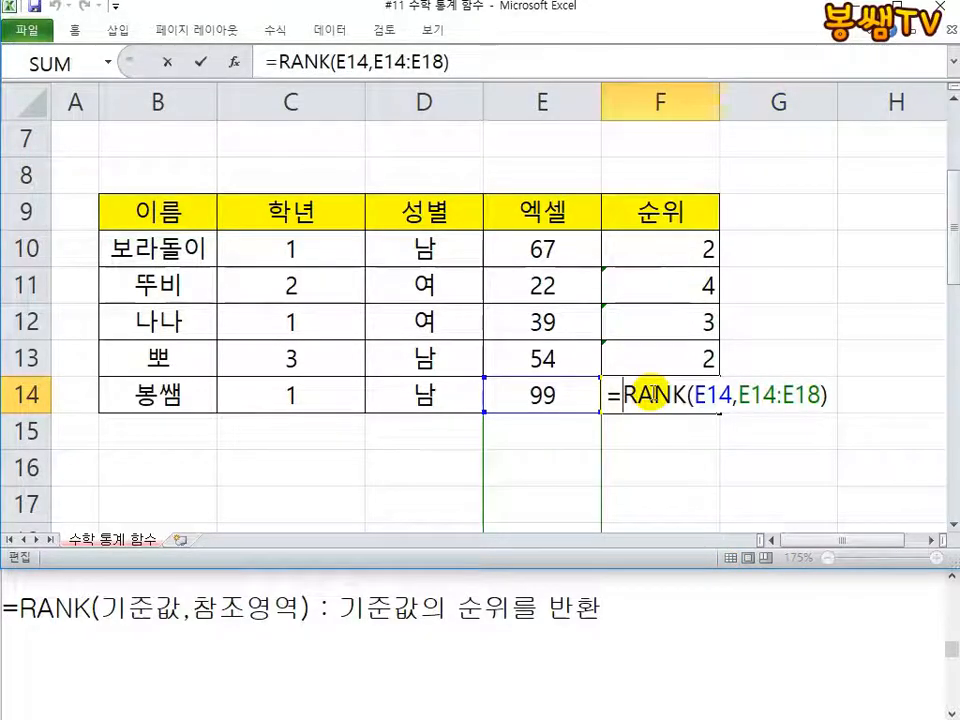
scroll(648, 394, "down", 1)
scroll(651, 390, "up", 1)
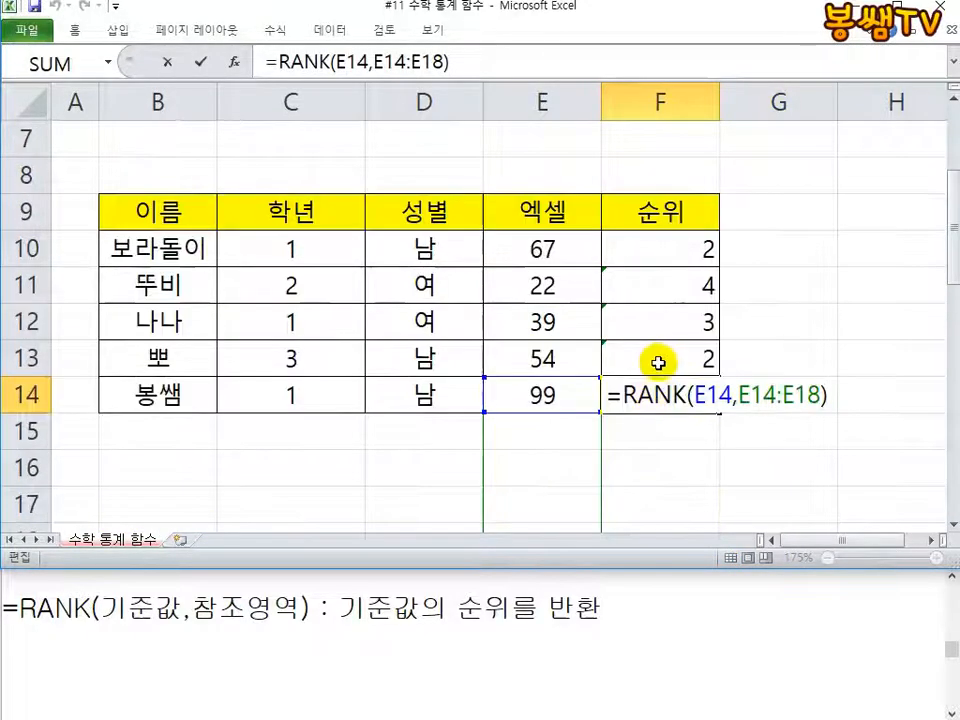
left_click_drag(674, 570, 671, 650)
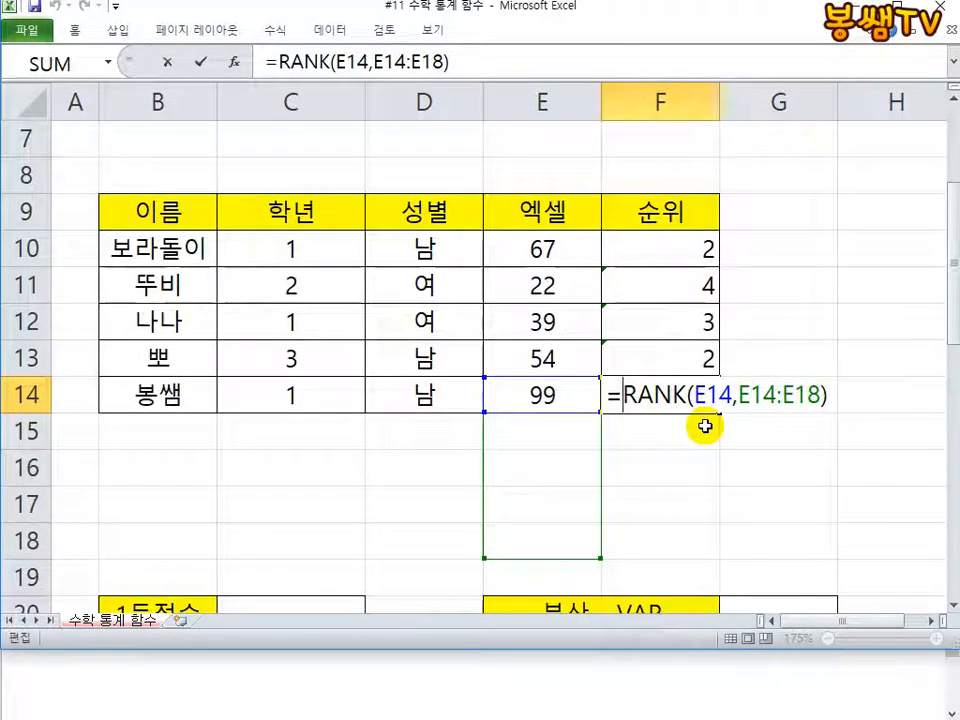
left_click(788, 395)
left_click(786, 394)
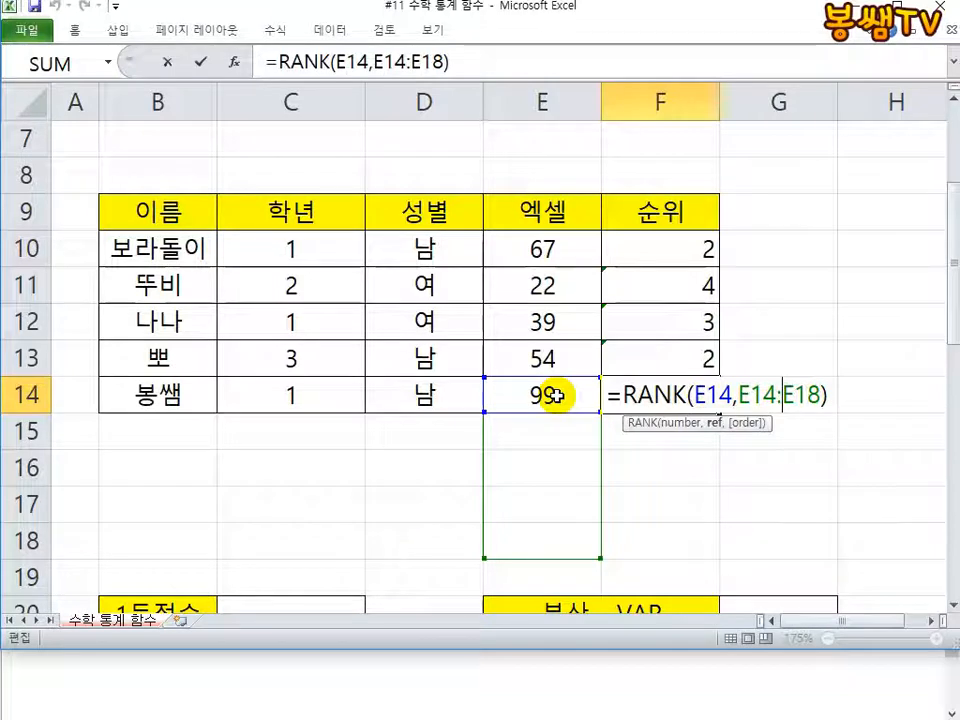
left_click_drag(749, 396, 810, 396)
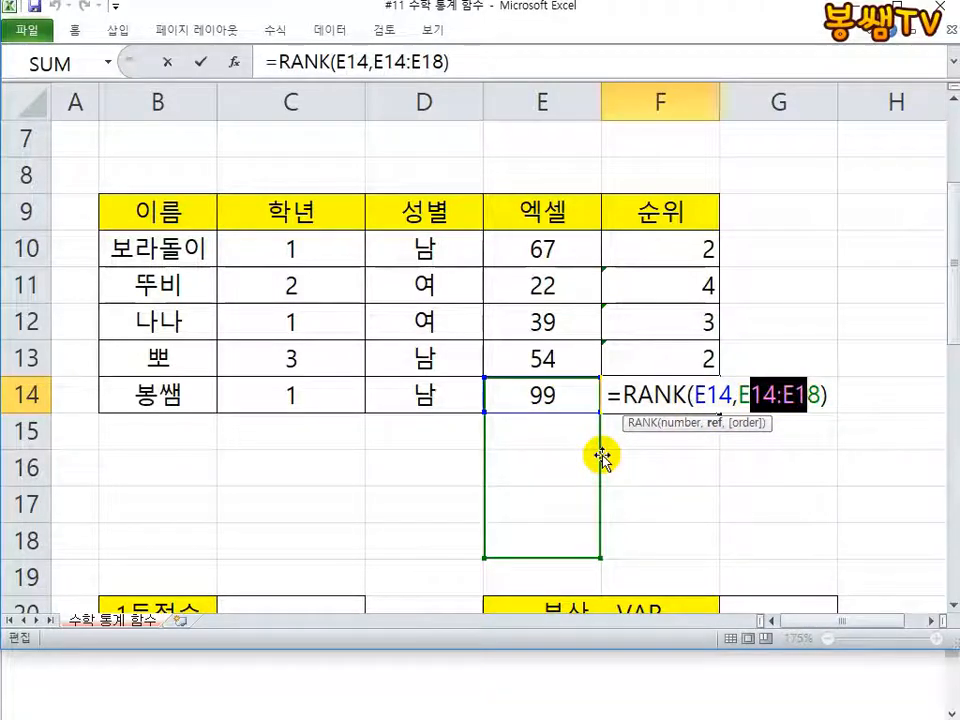
left_click_drag(604, 460, 544, 465)
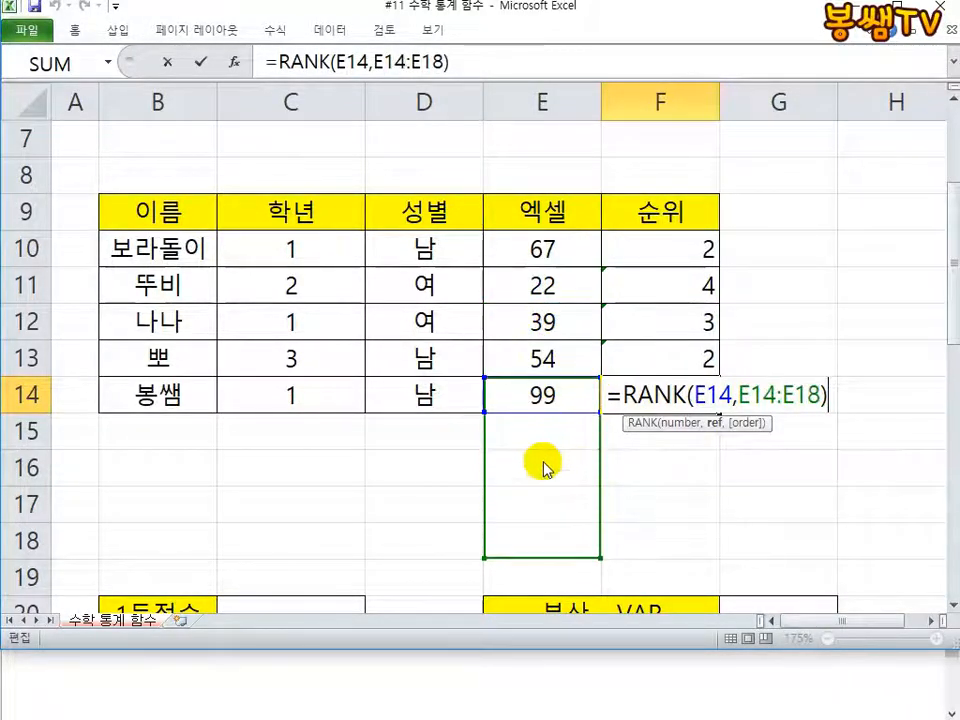
left_click_drag(750, 398, 808, 397)
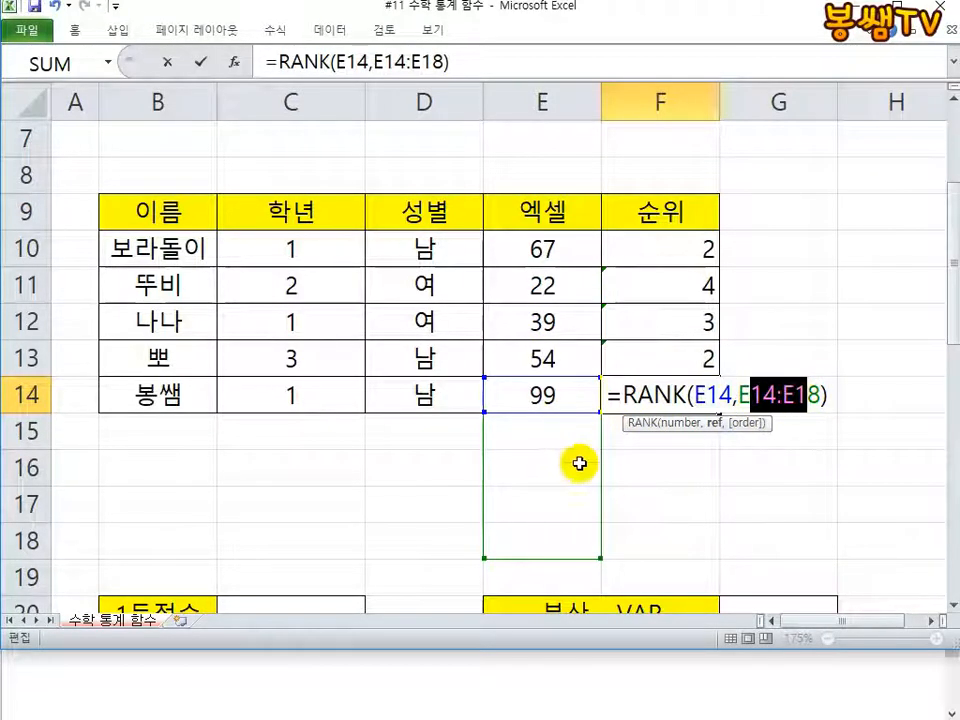
key("ctrl+Return")
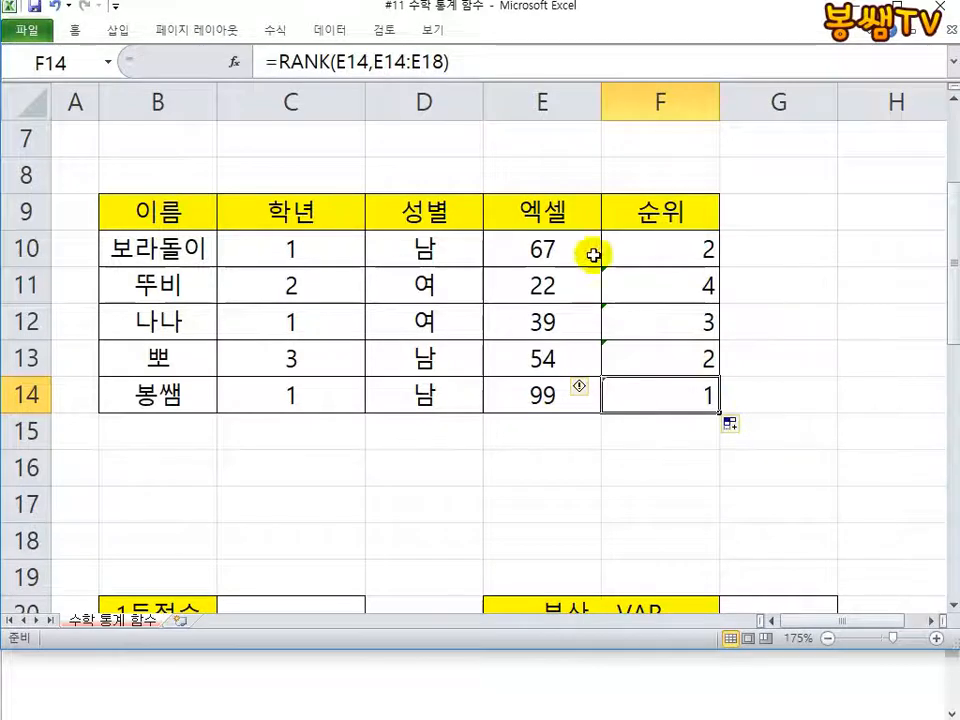
Step: Make the ranking range in F10's formula absolute as $E$10:$E$14 and fill the formula down to F14
double_click(669, 250)
left_click_drag(751, 249, 790, 250)
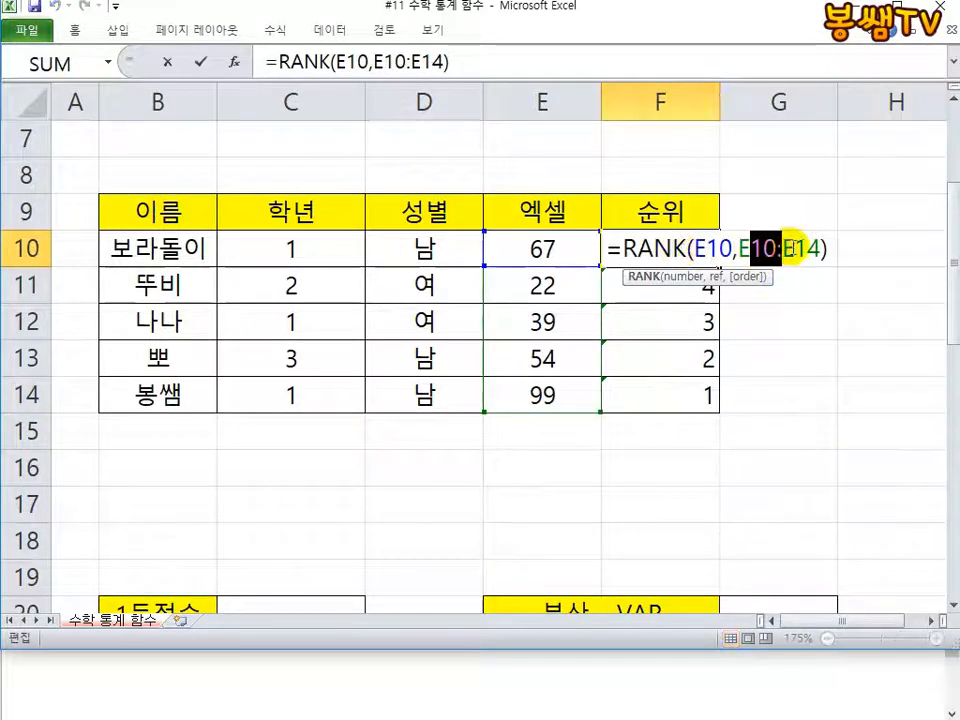
key("F4")
key("Return")
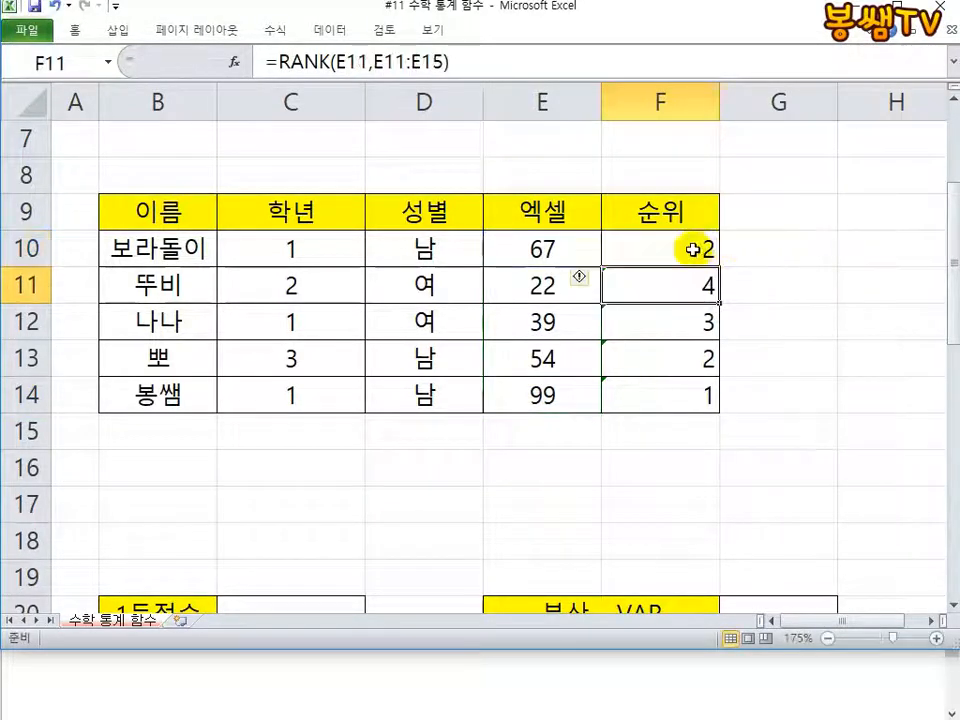
left_click(692, 249)
left_click_drag(720, 266, 695, 402)
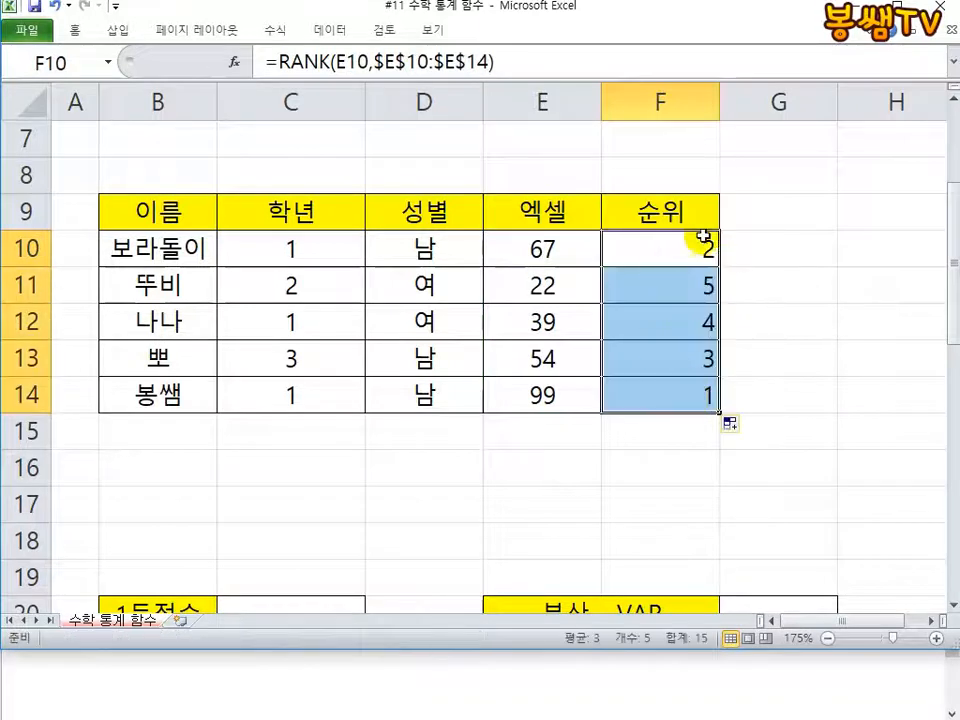
Step: Check that the refilled formula in F14 refers to the fixed score range
left_click(669, 399)
double_click(668, 395)
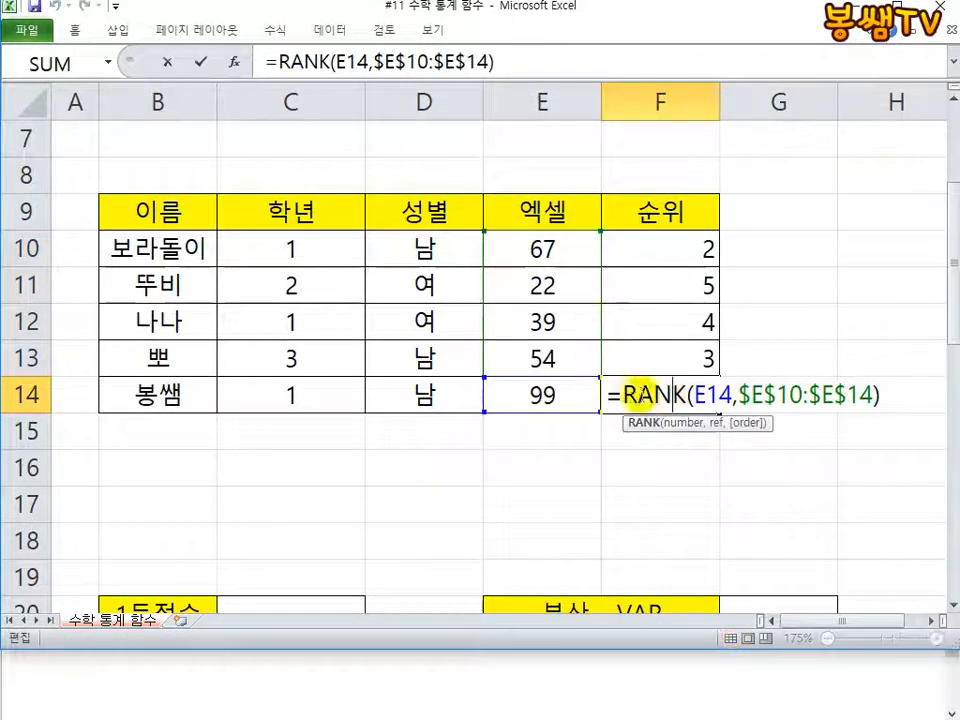
left_click_drag(707, 396, 860, 396)
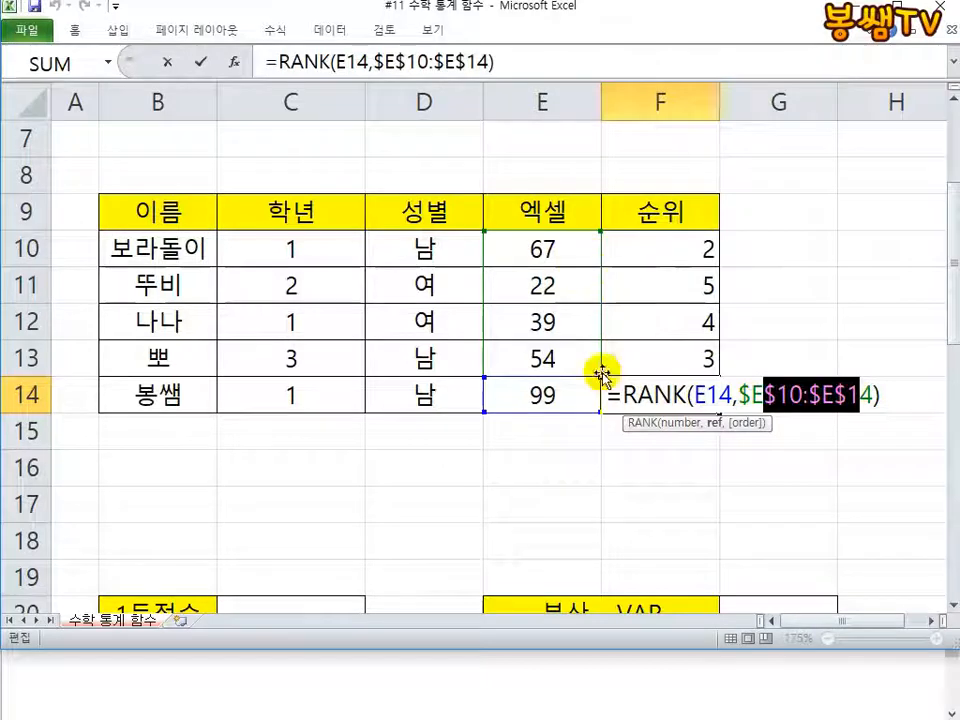
key("ctrl+Return")
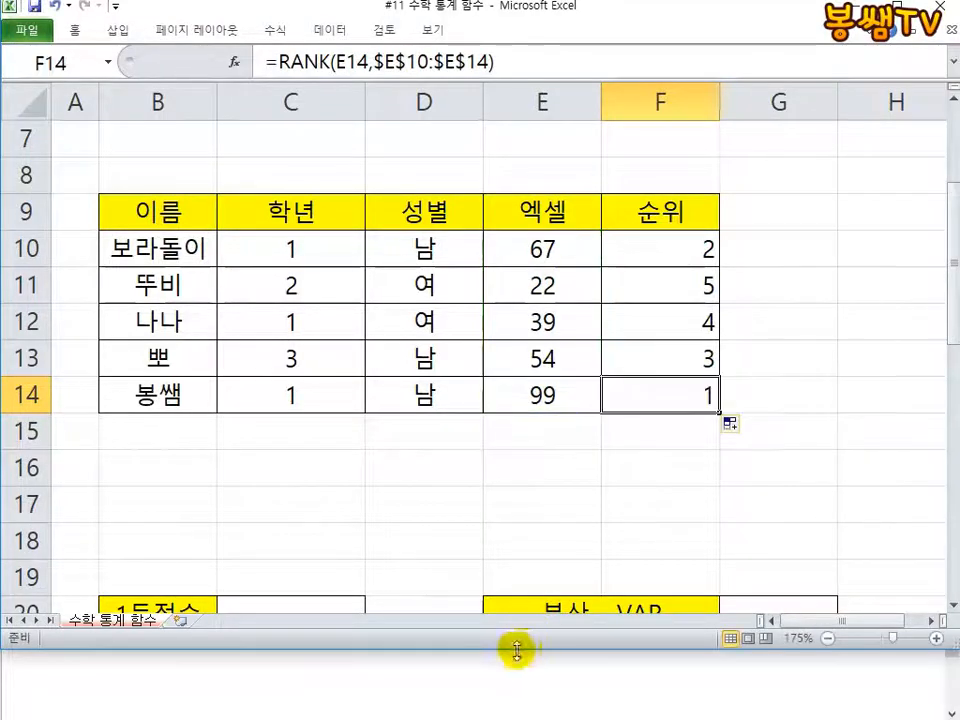
Step: Switch to the Notepad notes and add 정렬 as the third argument in the RANK syntax line
left_click_drag(517, 652, 510, 522)
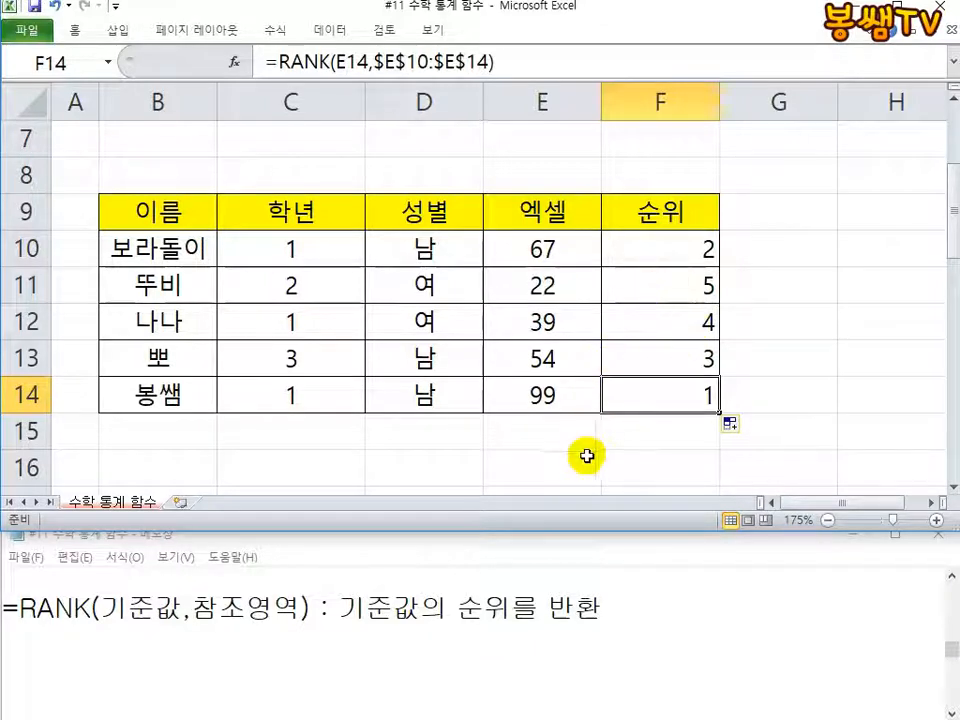
left_click(646, 247)
double_click(646, 247)
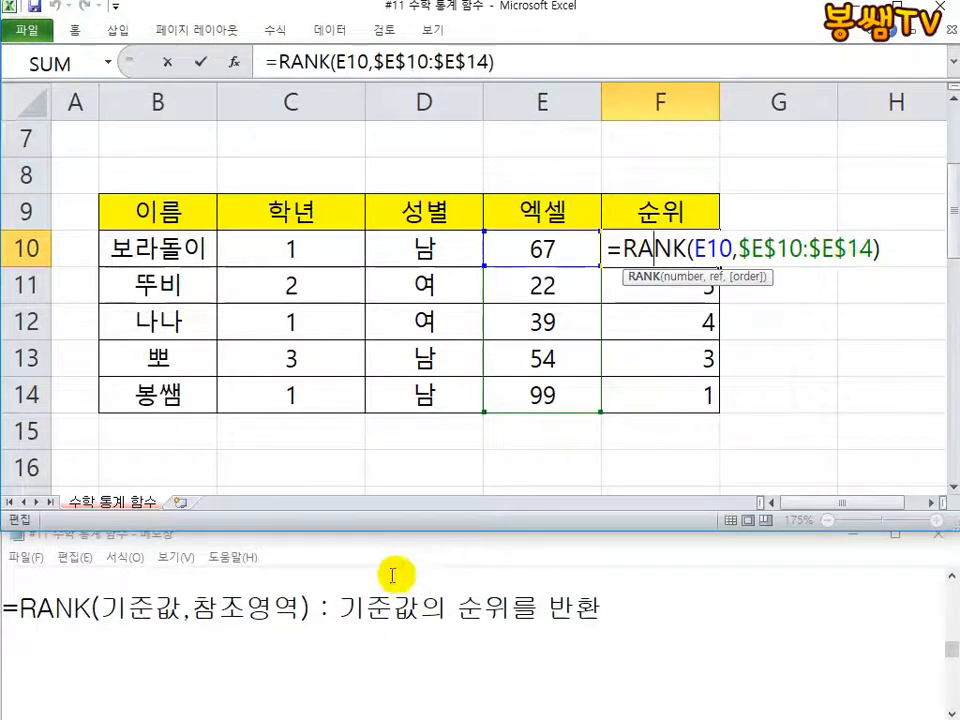
left_click(296, 600)
type(",")
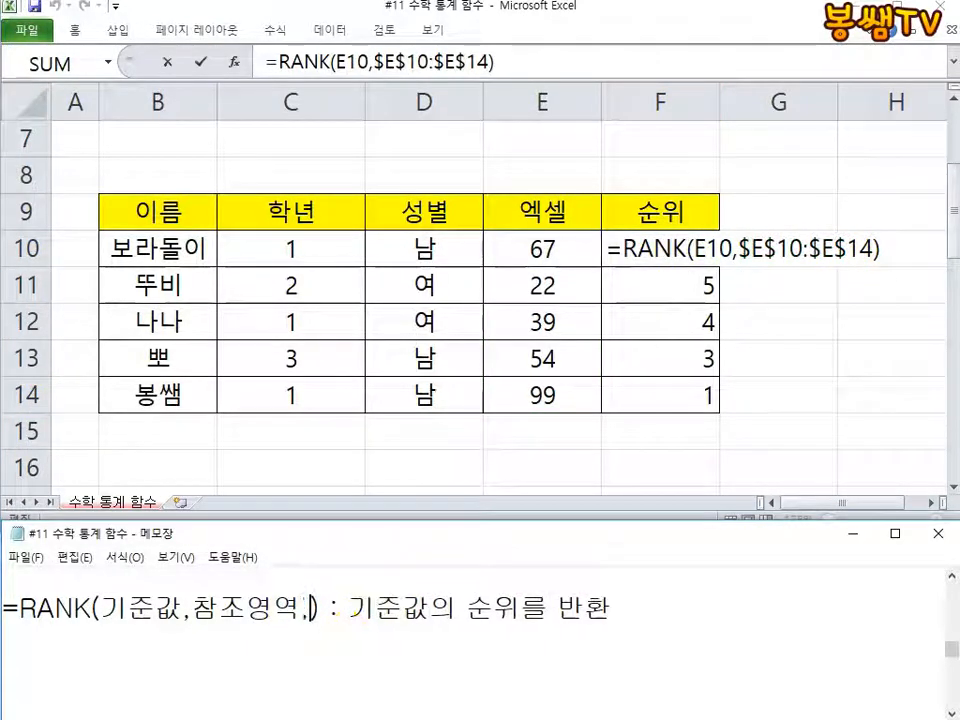
type("WJD")
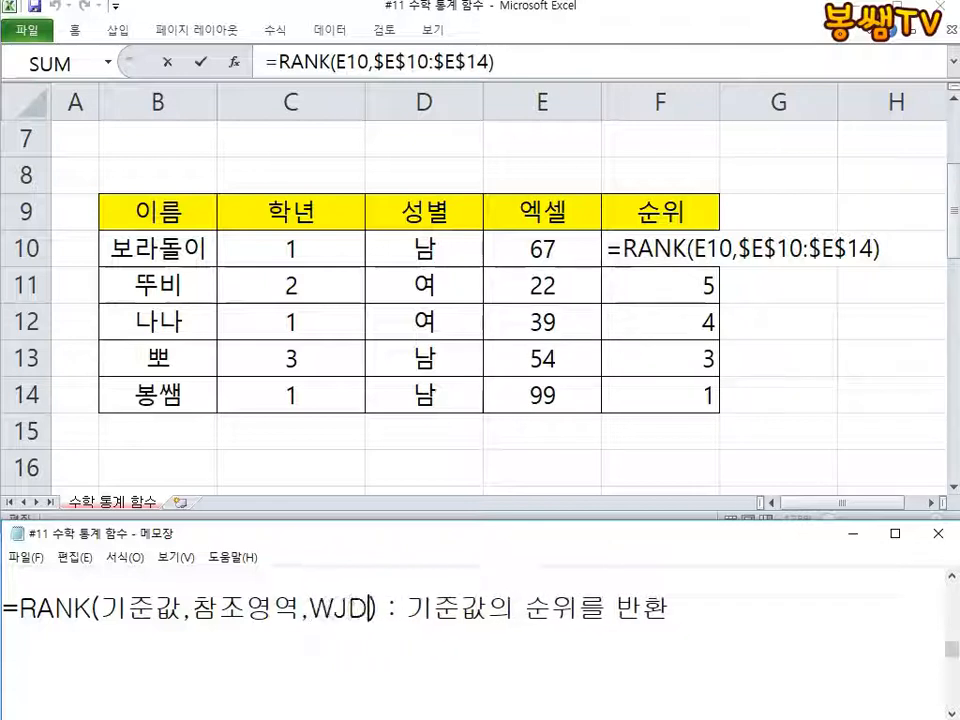
key("BackSpace")
key("BackSpace")
key("BackSpace")
key("Caps_Lock")
type("정렬")
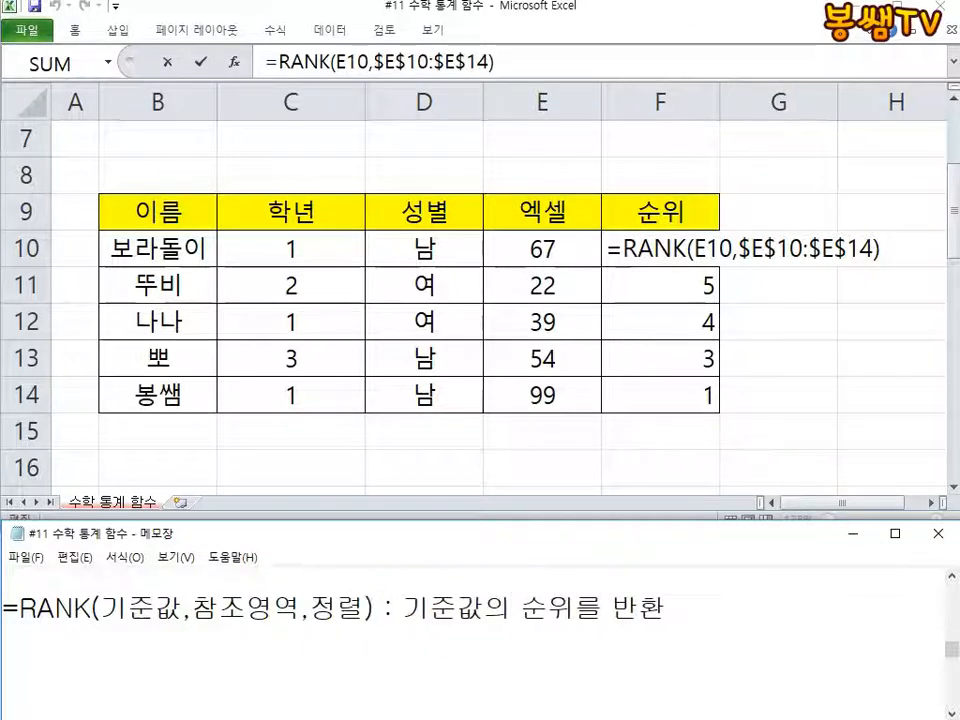
left_click(868, 248)
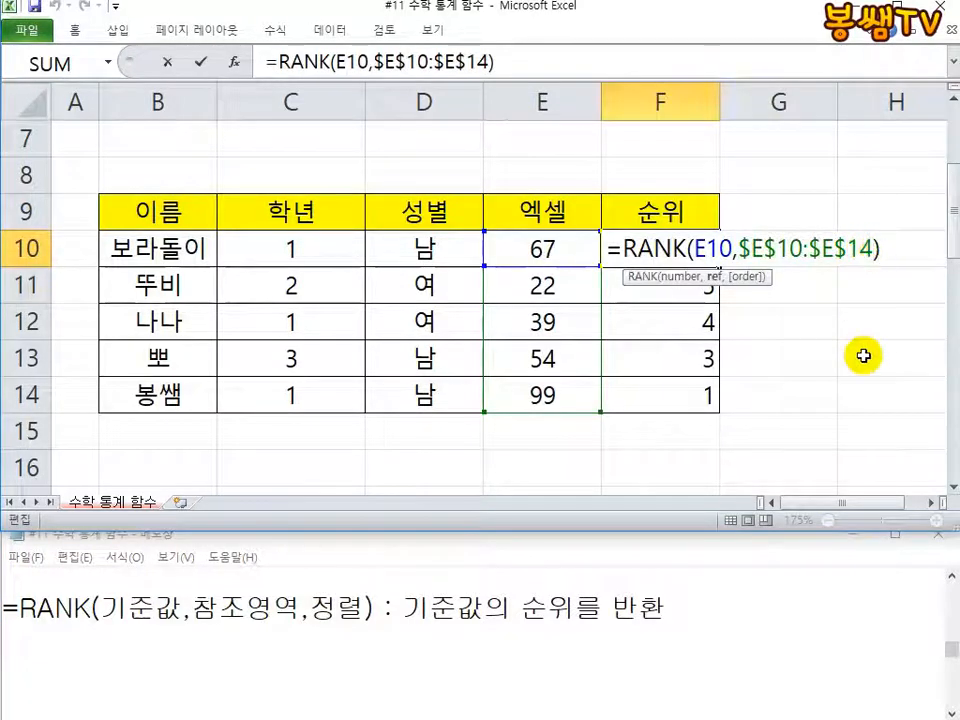
type(",")
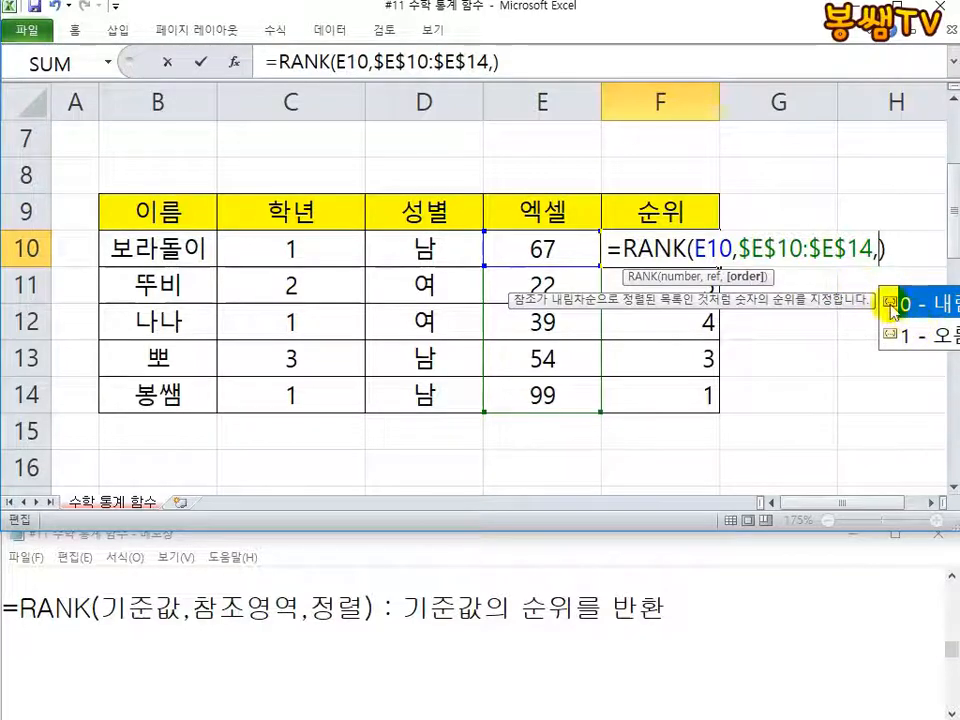
key("BackSpace")
key("ctrl+Return")
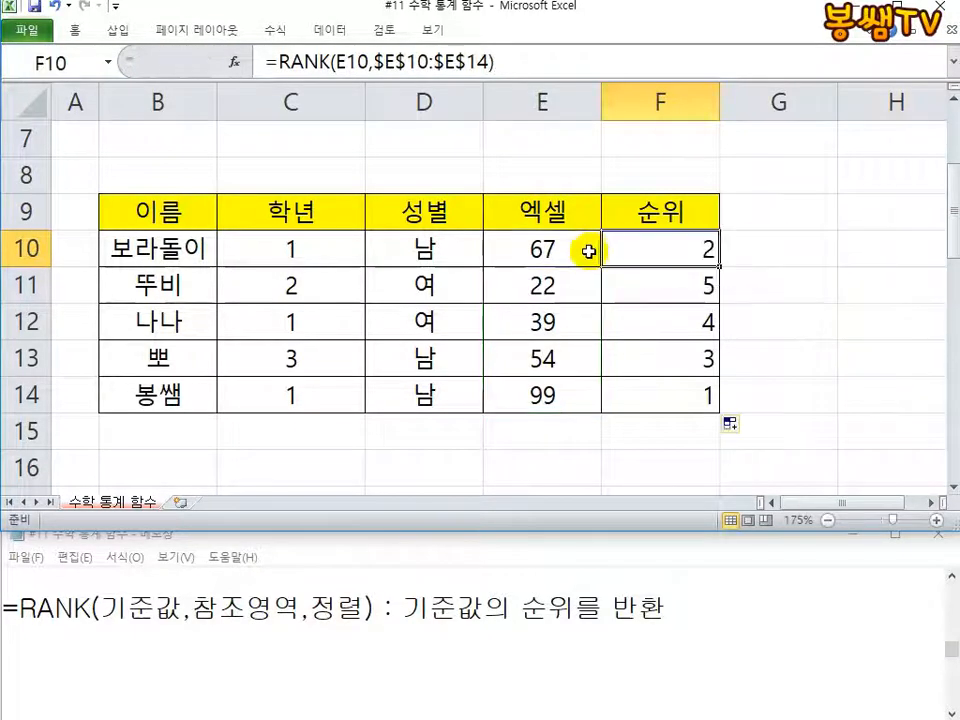
Step: Narrow the 학년 column and the empty column A in the Excel sheet
left_click_drag(365, 101, 306, 101)
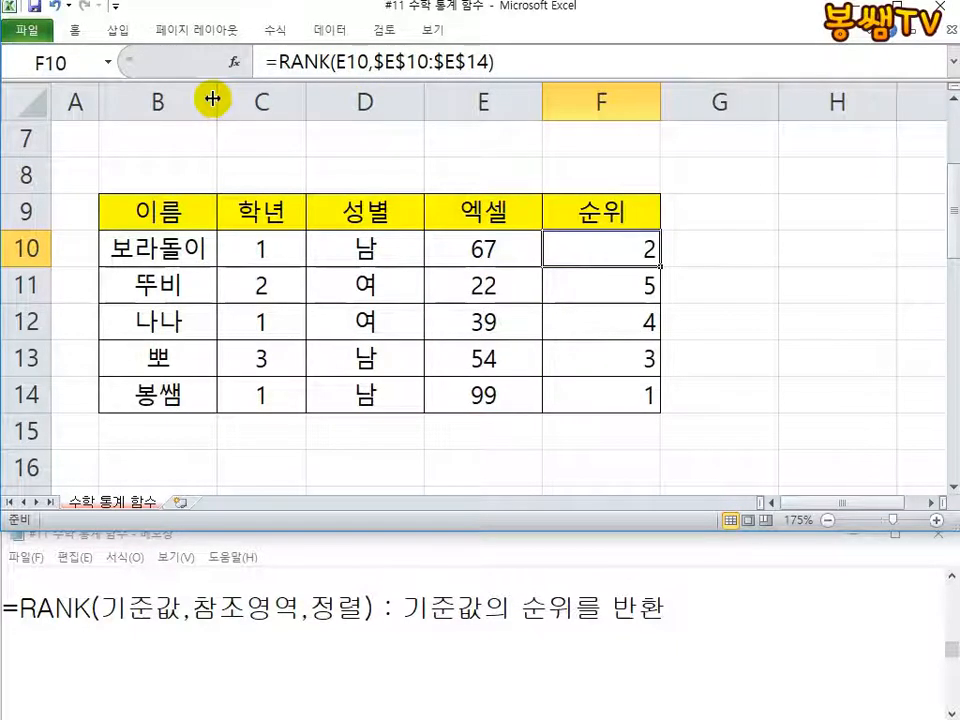
left_click_drag(100, 100, 75, 100)
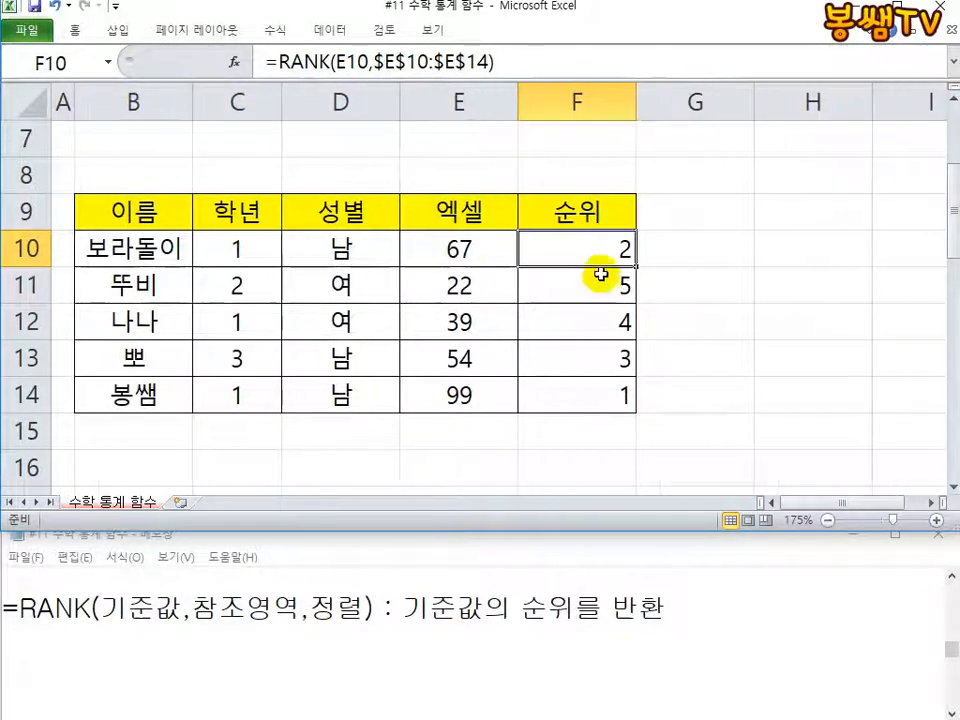
Step: Add the order argument 1 (오름차순) to the RANK formula in F10
double_click(598, 251)
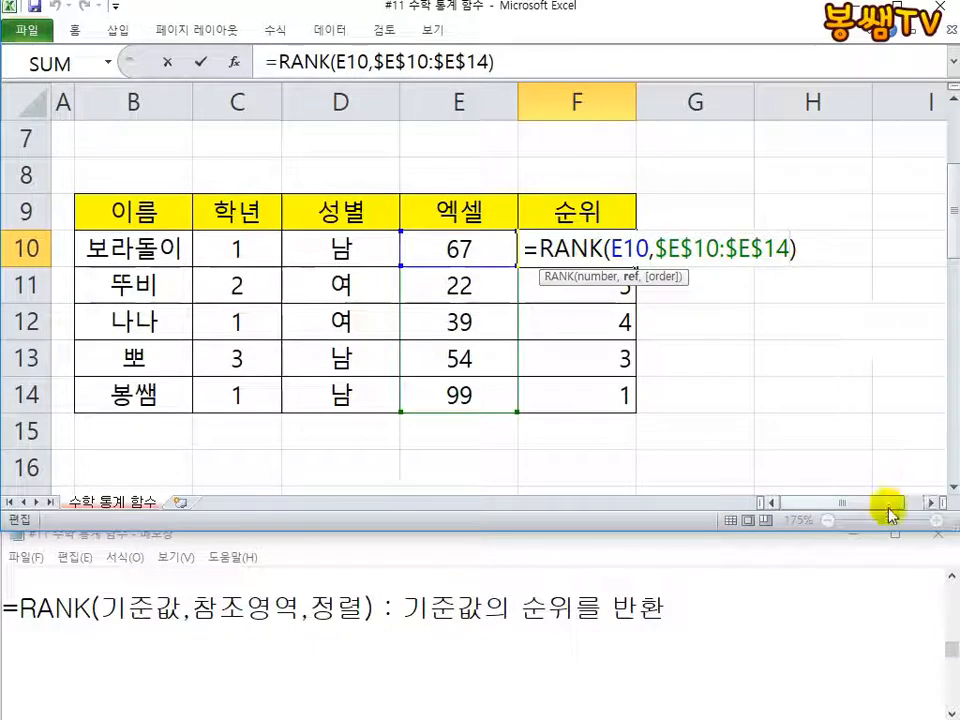
type(",")
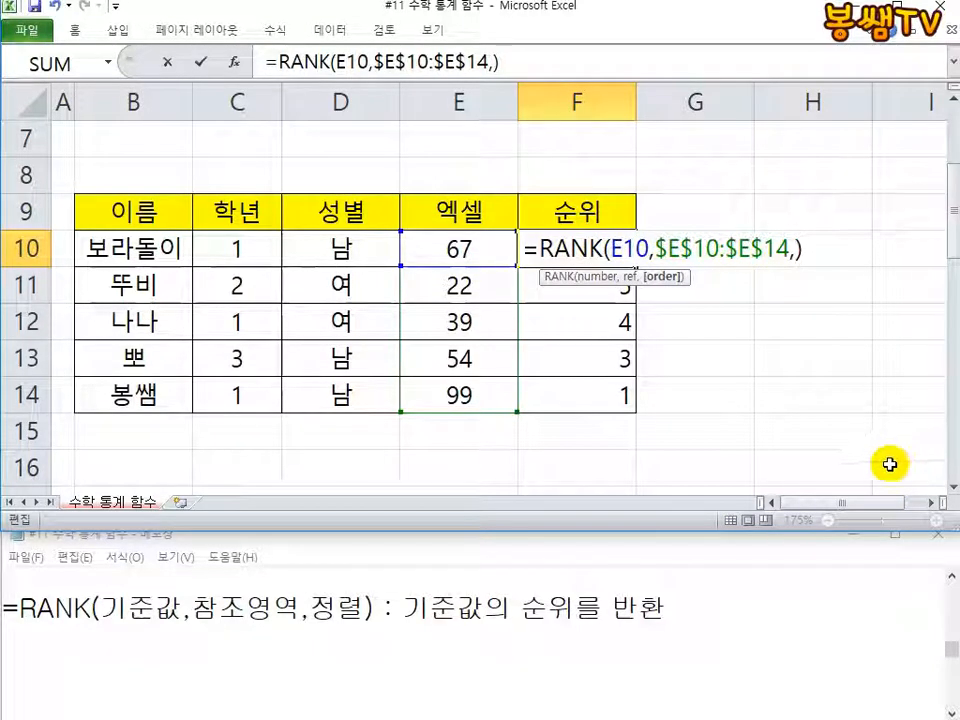
key("BackSpace")
type(",")
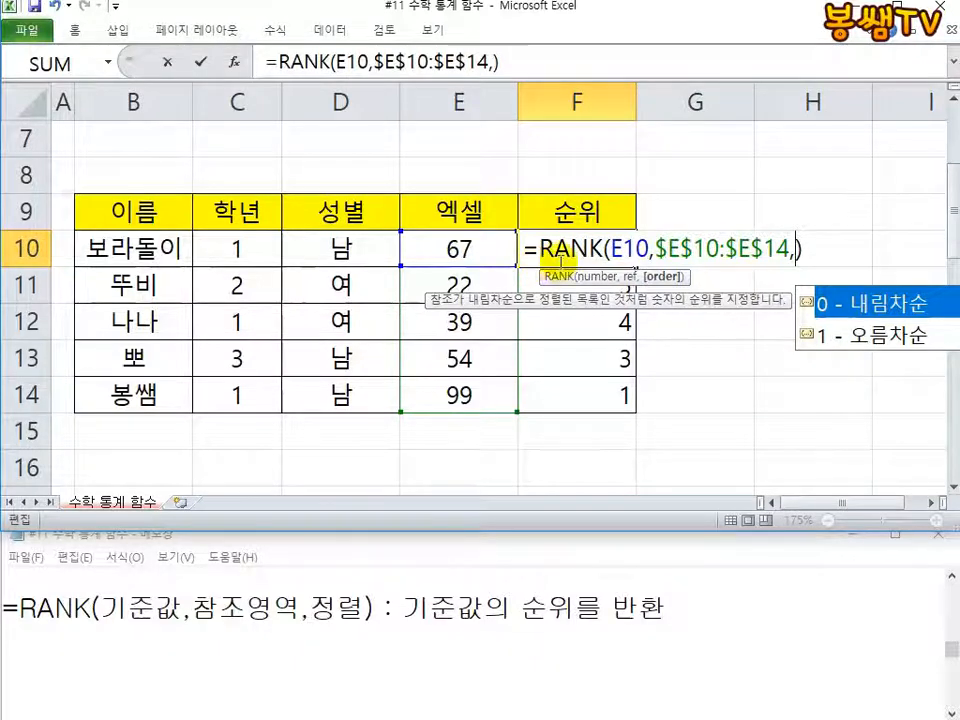
left_click(868, 343)
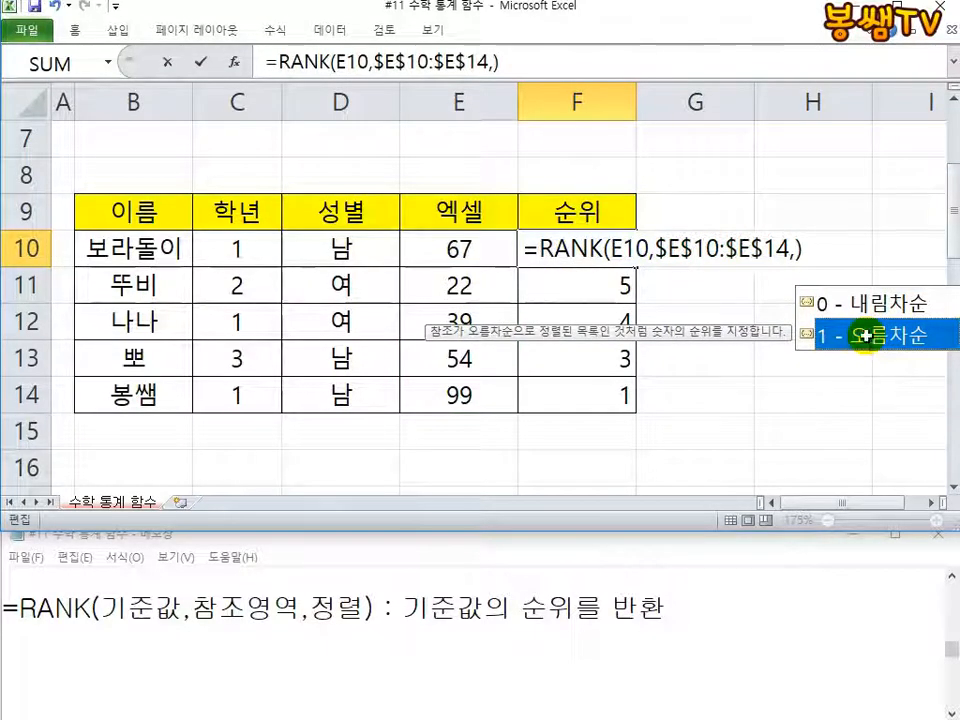
double_click(866, 336)
key("Return")
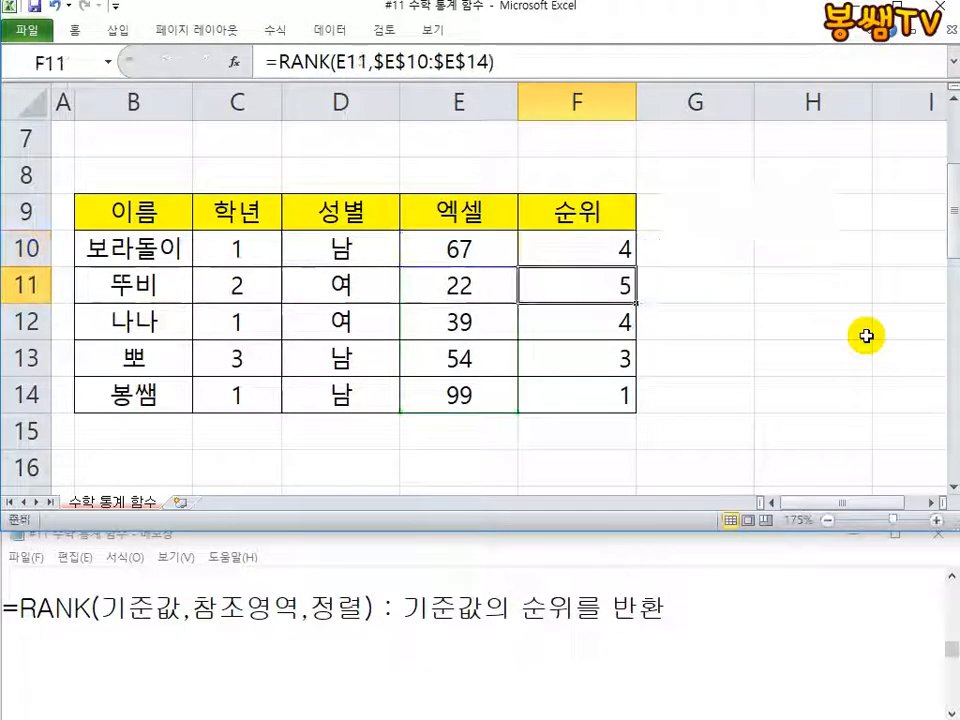
Step: Fill the ascending RANK formula from F10 down to F14
left_click(628, 258)
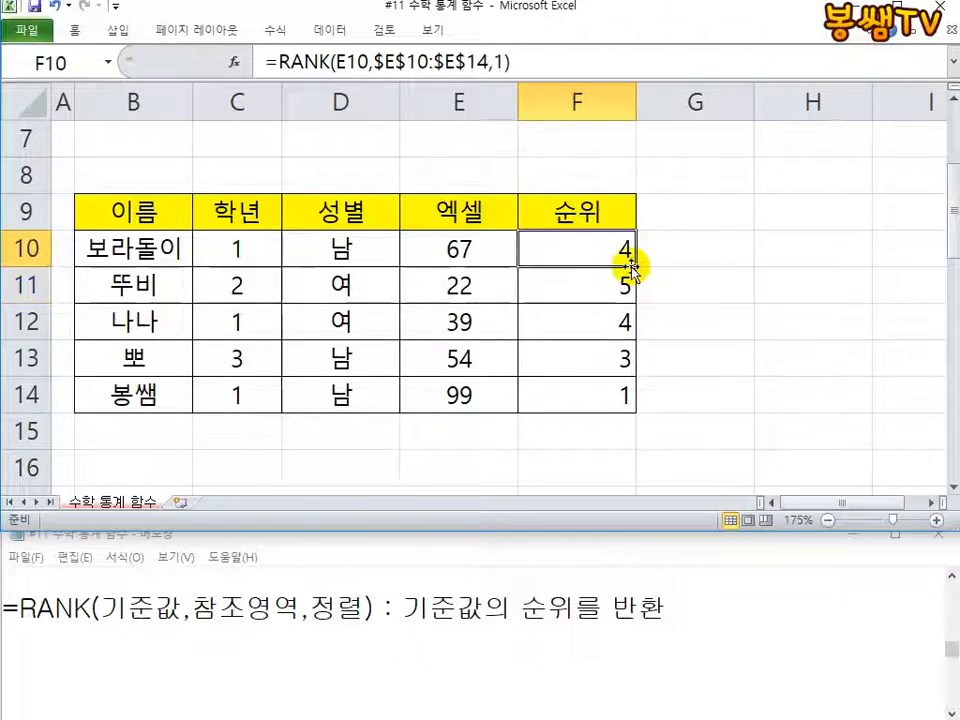
left_click_drag(634, 270, 627, 405)
key("Escape")
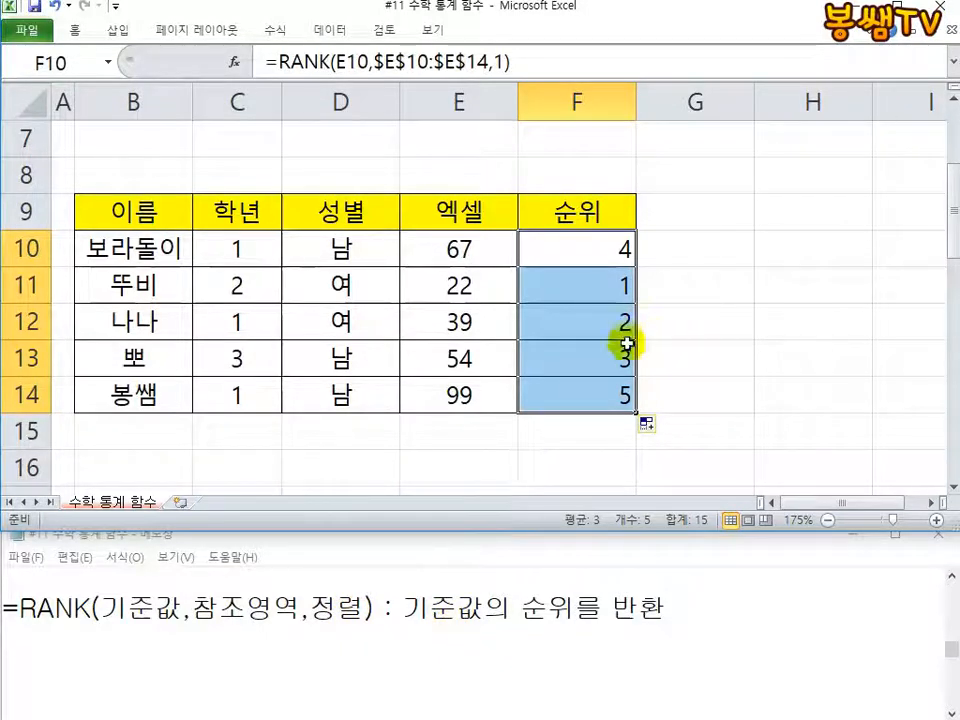
Step: Undo the last fill and the added order argument in the 순위 column
key("ctrl+z")
key("ctrl+z")
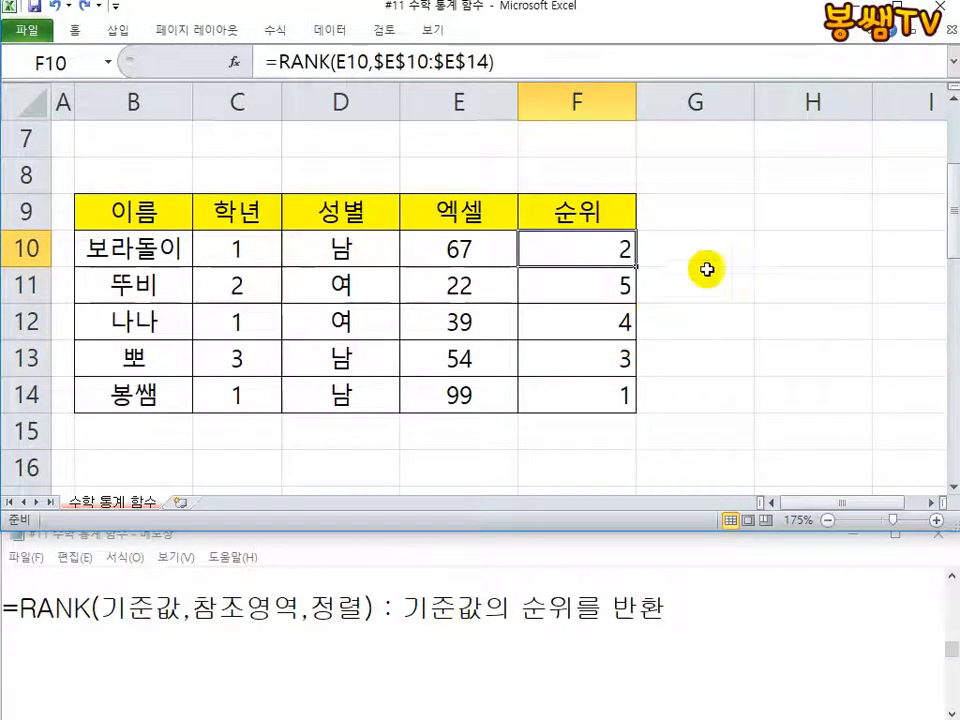
left_click(729, 257)
Step: Read the LARGE and SMALL syntax lines in the Notepad notes
left_click(372, 590)
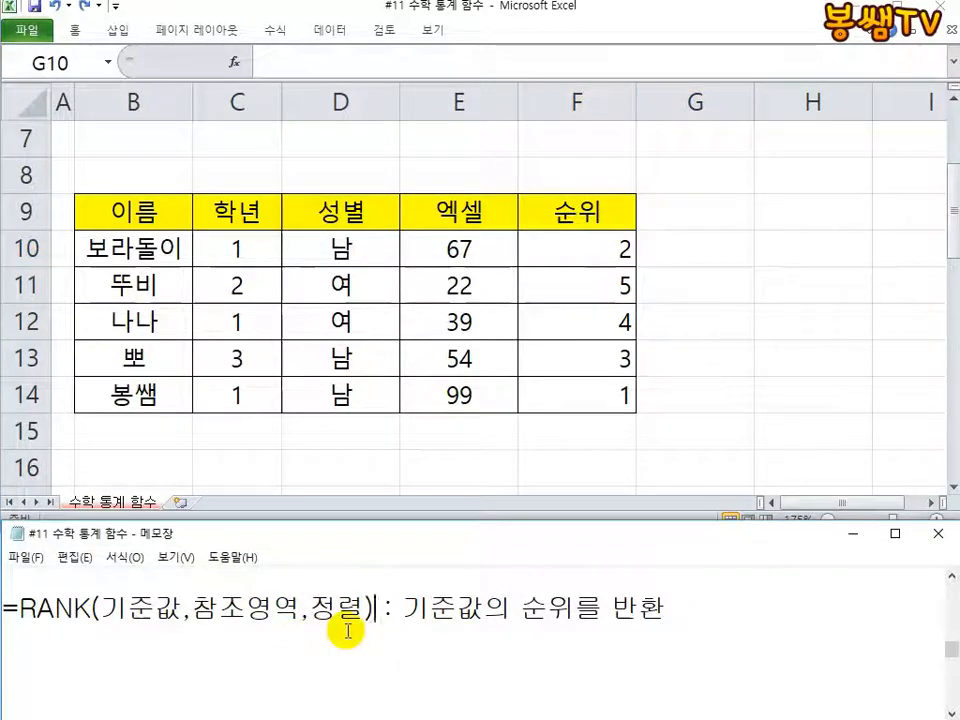
scroll(347, 630, "down", 3)
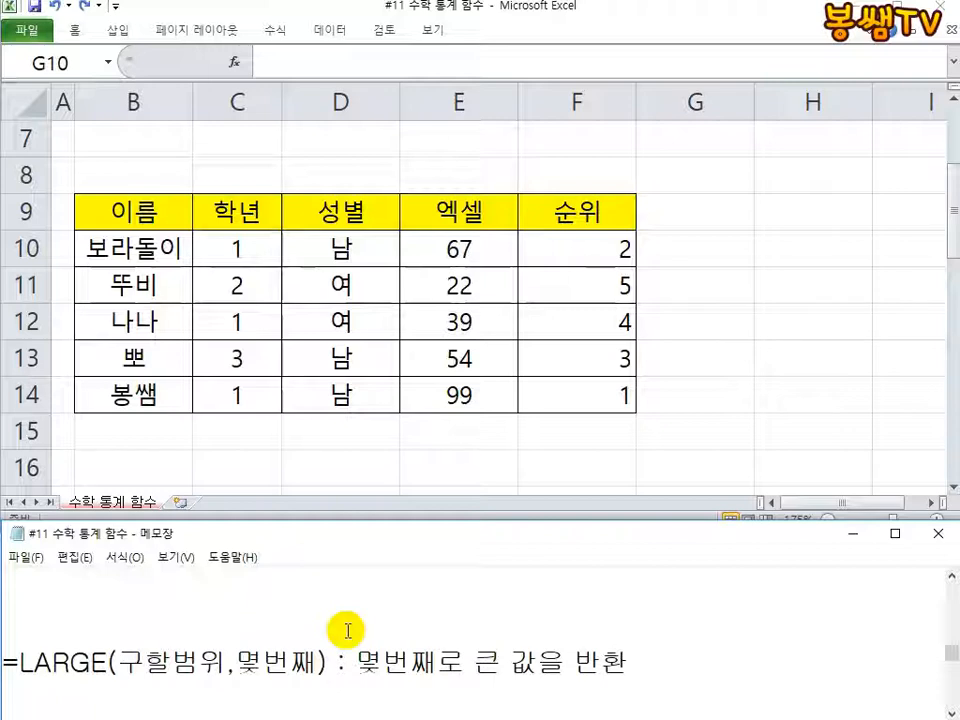
scroll(259, 625, "down", 1)
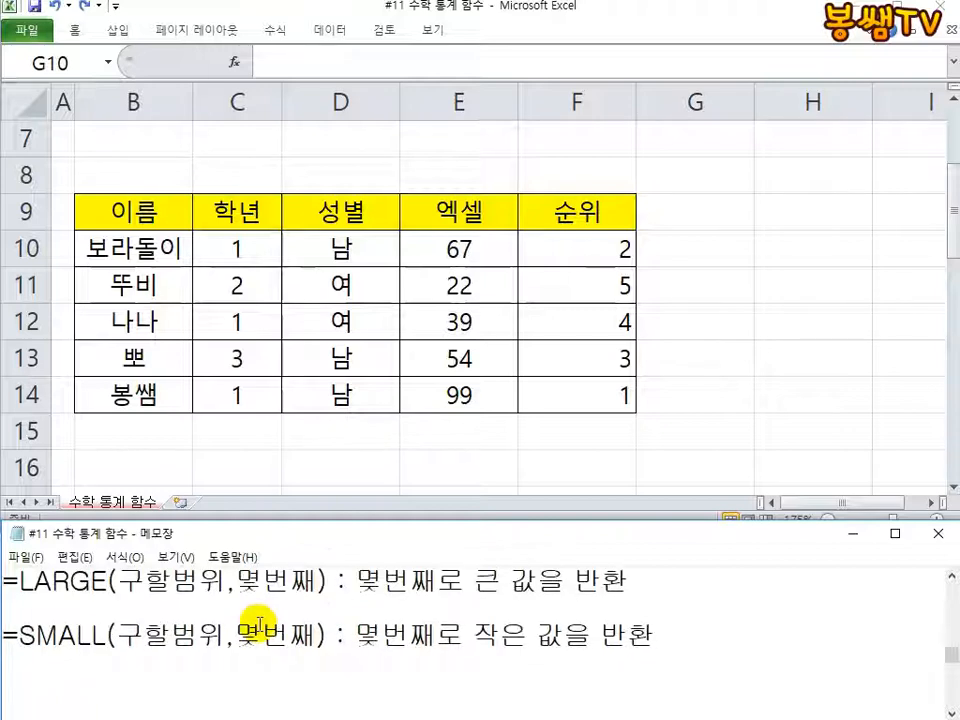
scroll(259, 625, "up", 1)
scroll(733, 591, "down", 1)
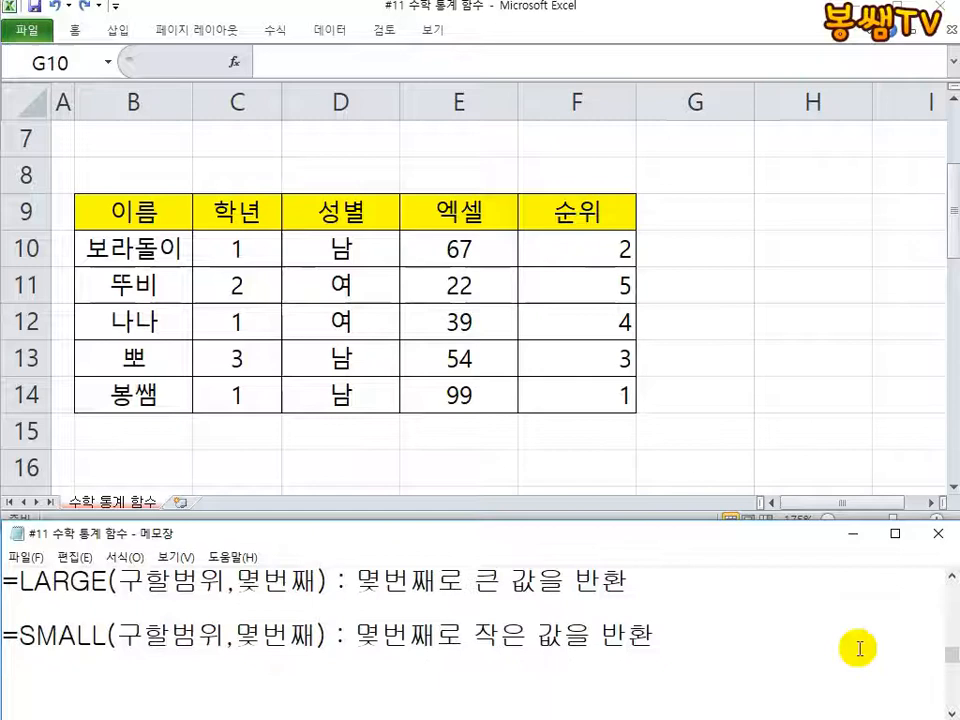
left_click(948, 576)
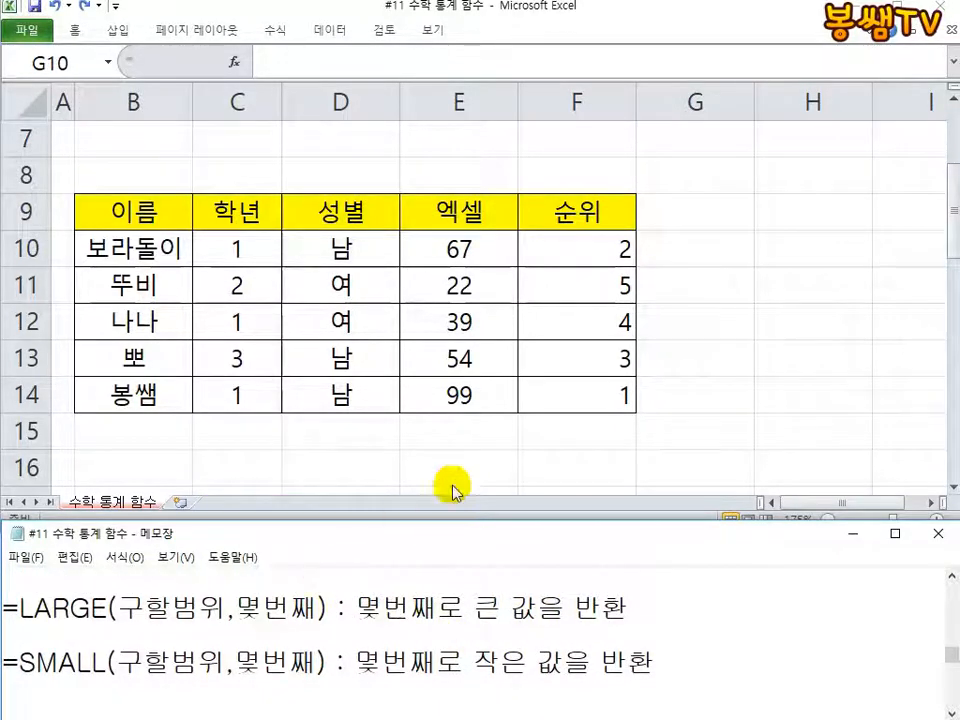
Step: Delete the empty rows 15 to 18 between the student table and the summary tables in Excel
left_click(347, 368)
scroll(347, 368, "down", 2)
scroll(336, 379, "up", 1)
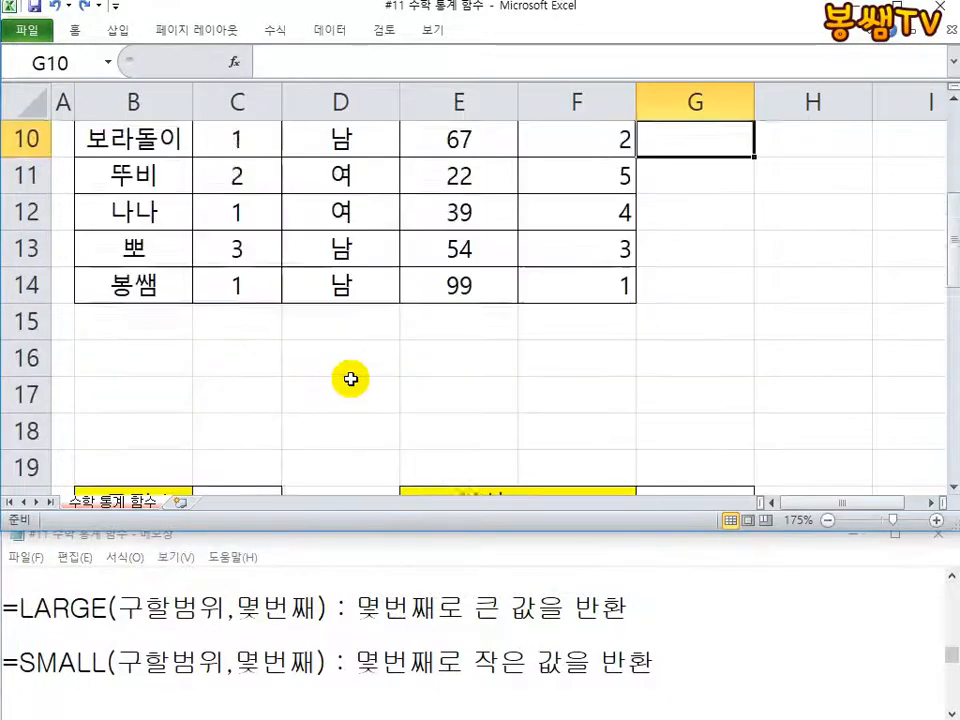
scroll(324, 392, "down", 1)
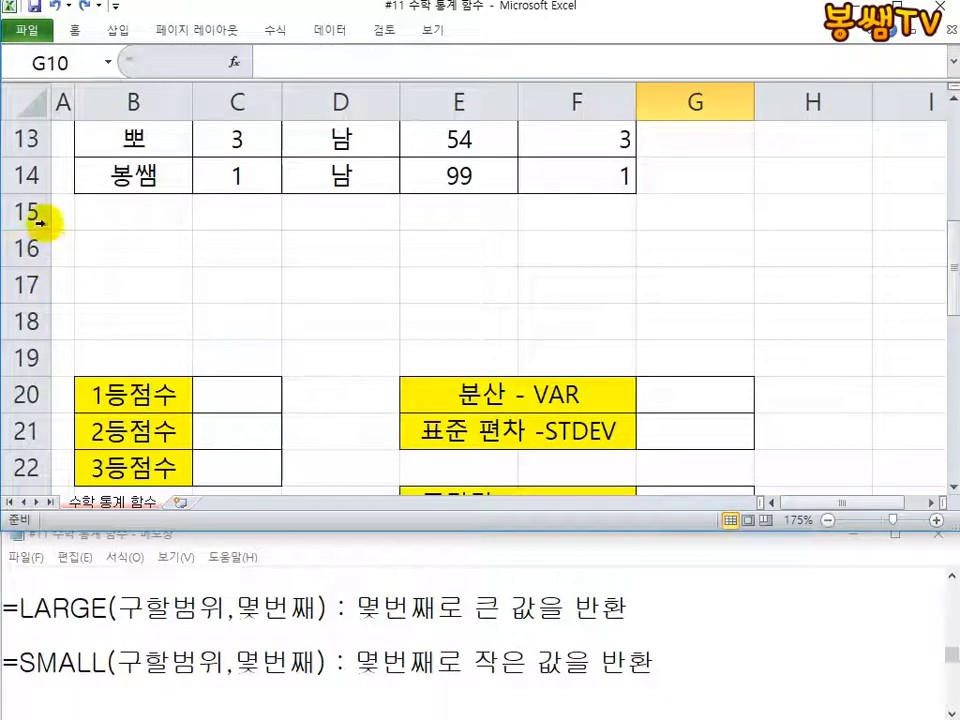
left_click_drag(40, 212, 21, 321)
right_click(157, 300)
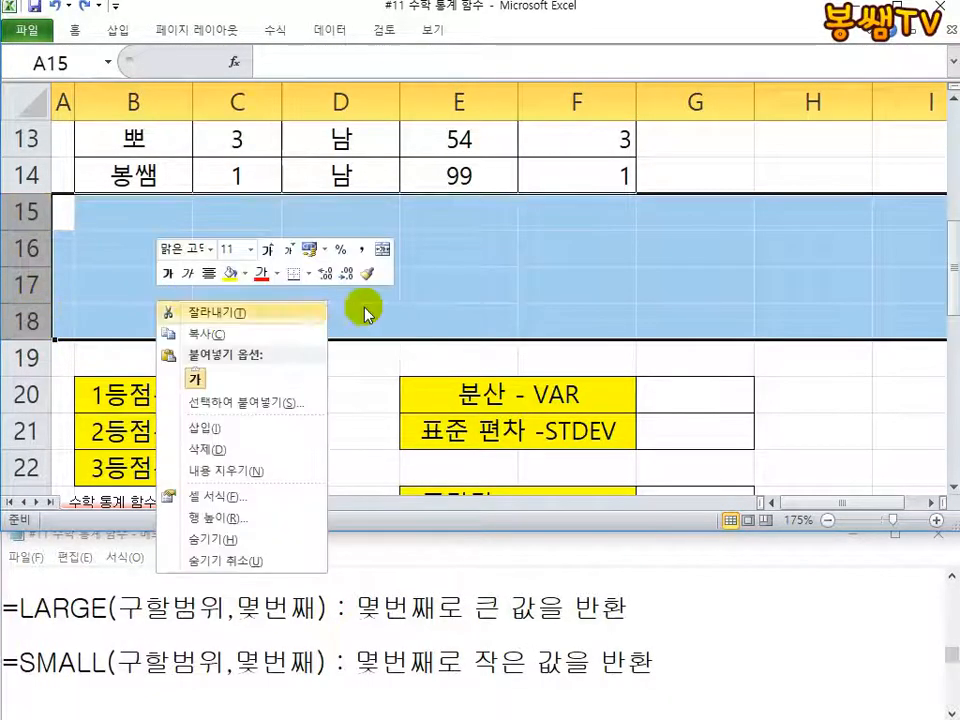
left_click(199, 449)
left_click(625, 322)
Step: Make the Excel window taller so the student table and the summary tables fit in view together
scroll(444, 341, "up", 2)
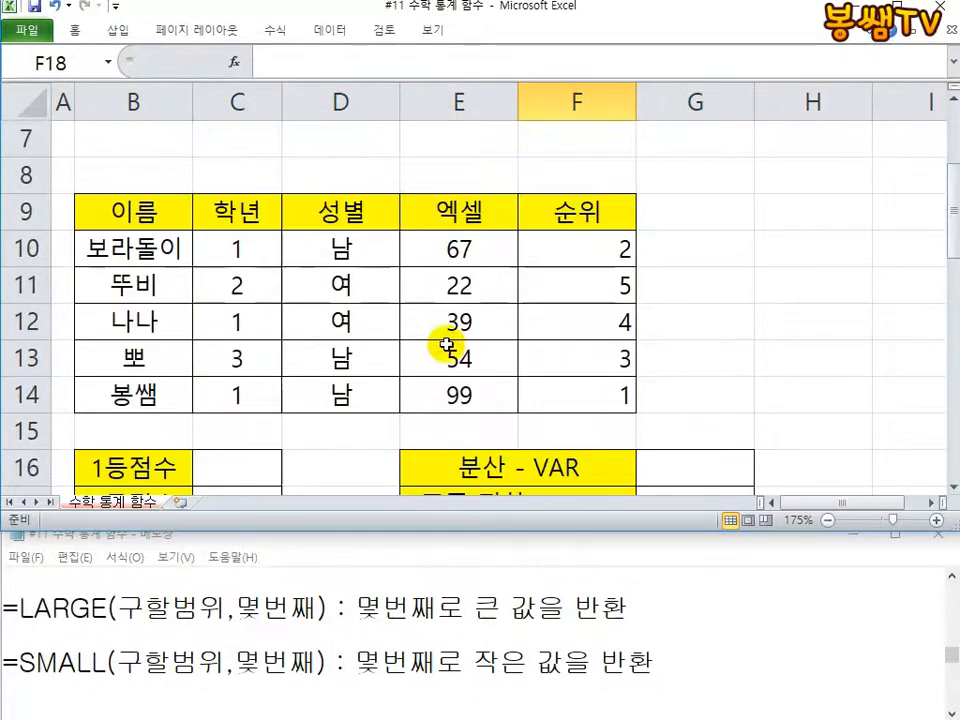
scroll(426, 336, "down", 2)
scroll(424, 348, "up", 1)
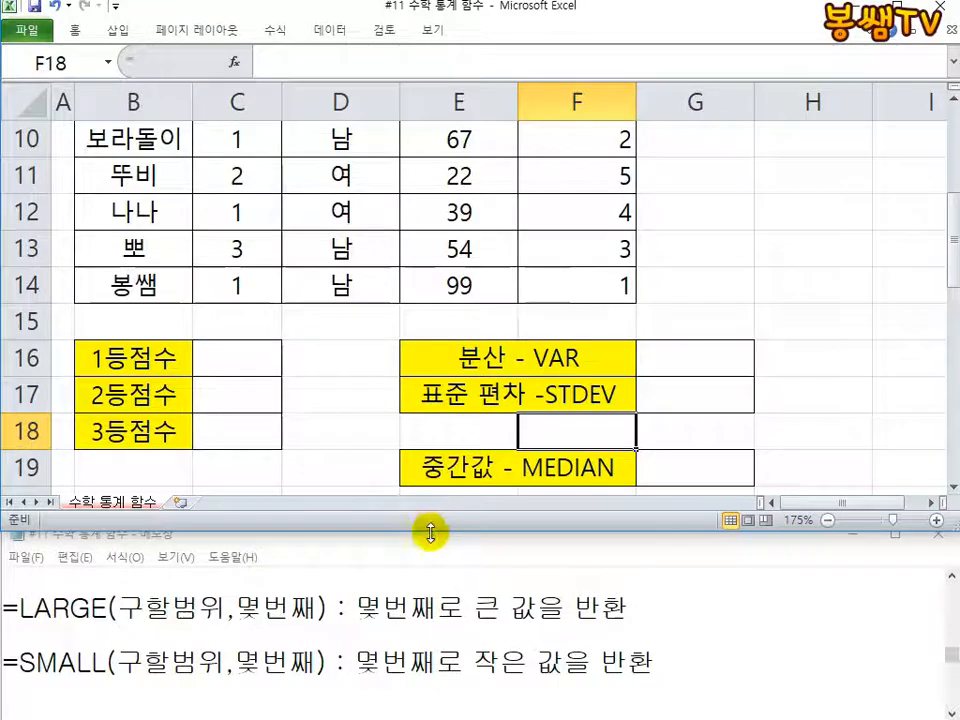
left_click_drag(431, 533, 422, 581)
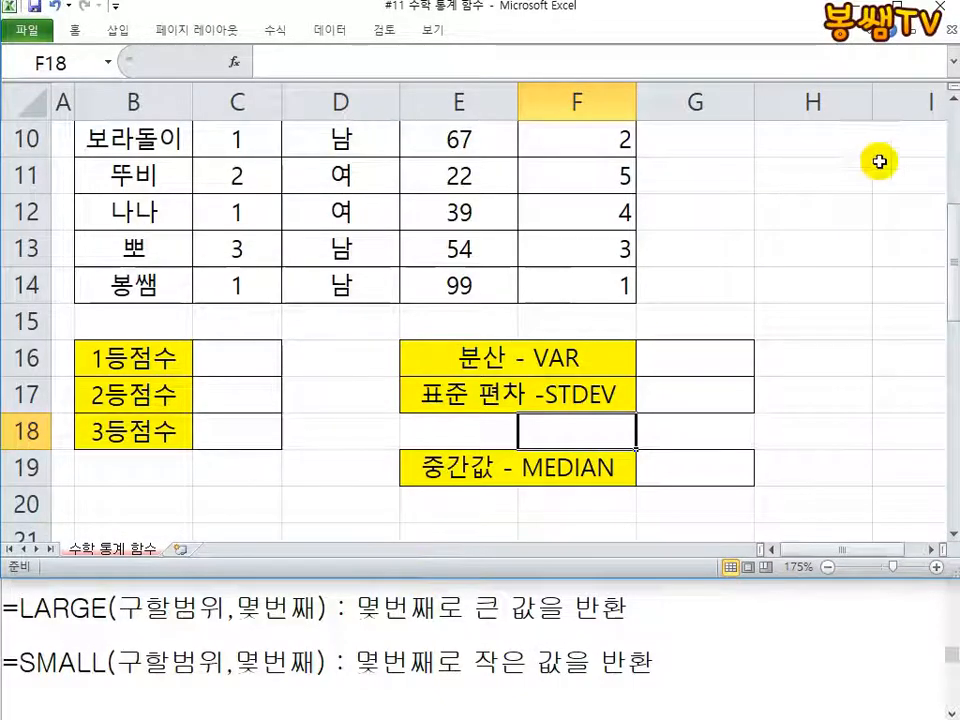
scroll(879, 156, "down", 1)
scroll(879, 154, "up", 2)
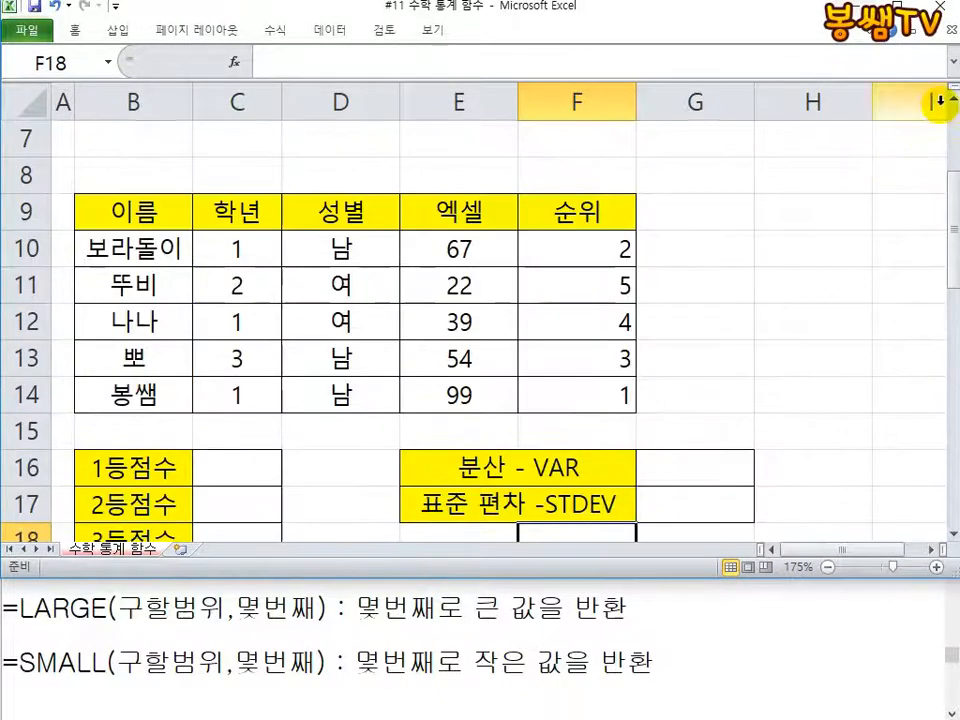
left_click(953, 534)
left_click(953, 534)
Step: Go over the 엑셀 scores and the 1등점수 to 3등점수 result cells, ending with C16 selected
left_click(445, 287)
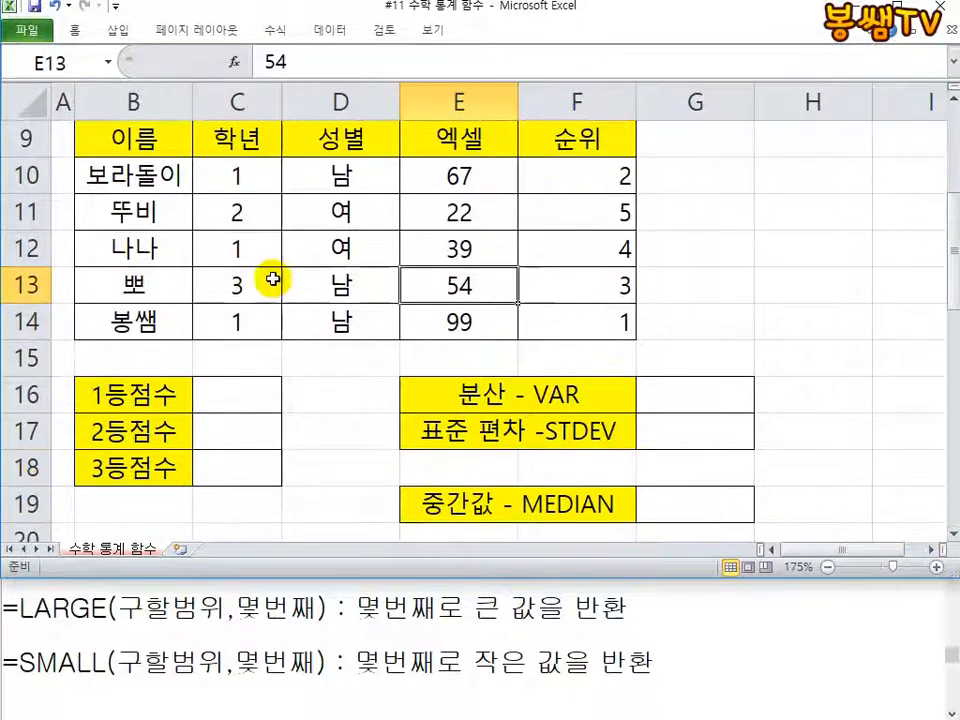
left_click(105, 396)
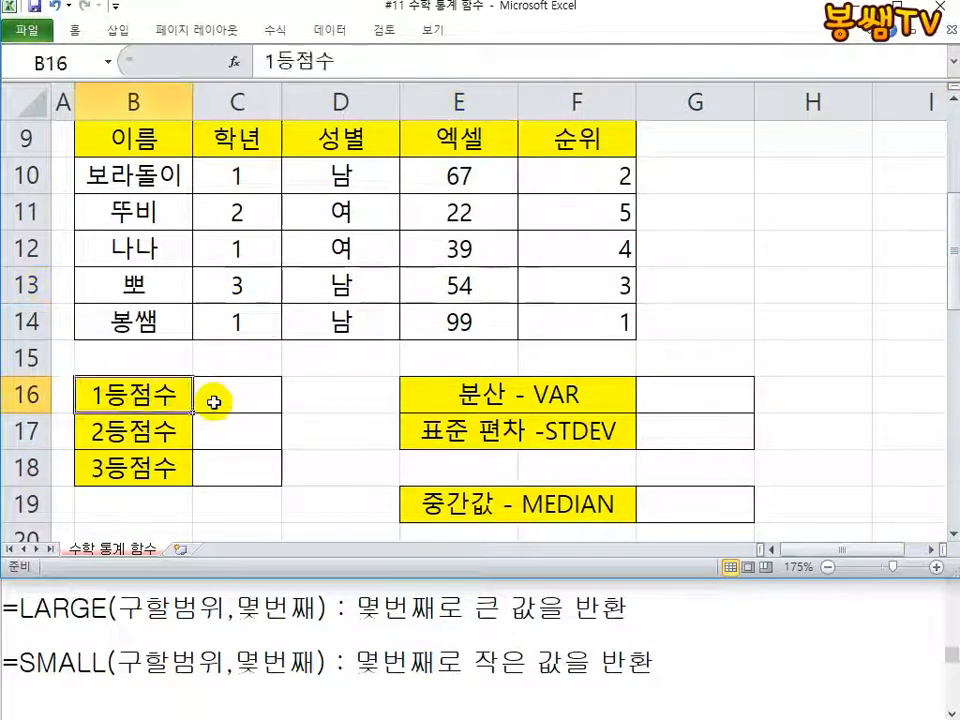
left_click(210, 396)
left_click(236, 438)
left_click(232, 468)
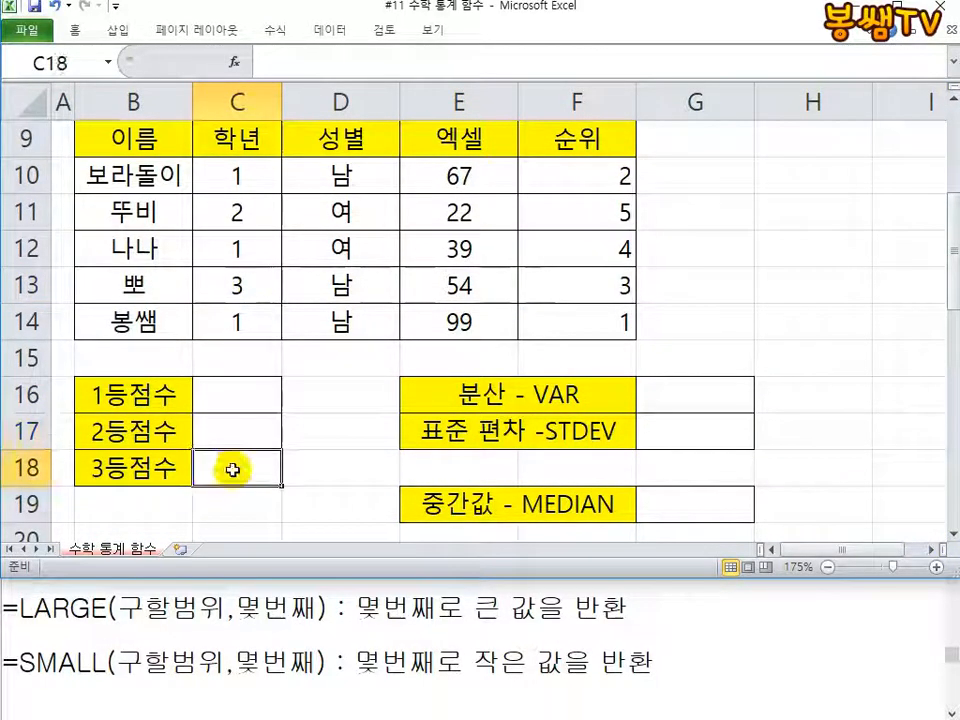
left_click(231, 393)
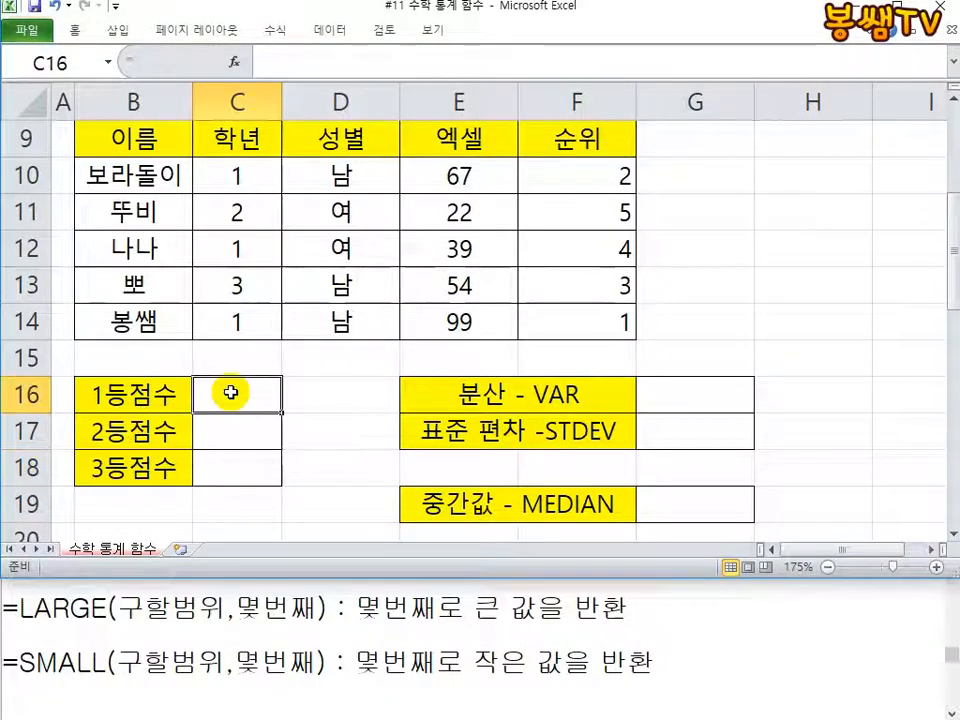
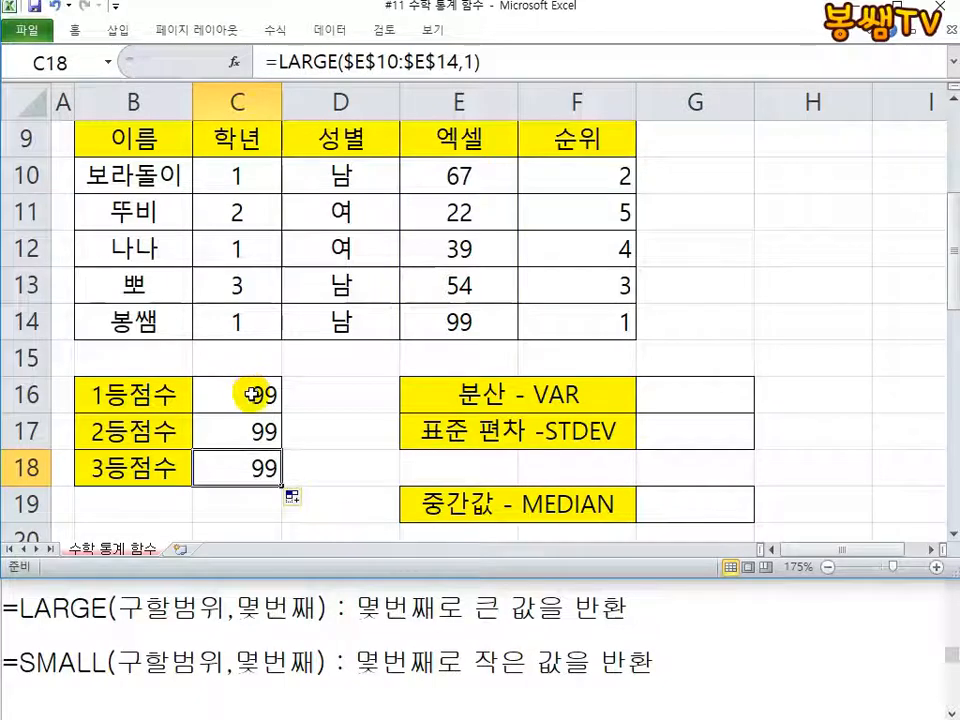
Step: Change the 1등점수 formula in C16 to =LARGE($E$10:$E$14,LEFT(B16,1)), taking the rank from its label
double_click(251, 393)
left_click(130, 393)
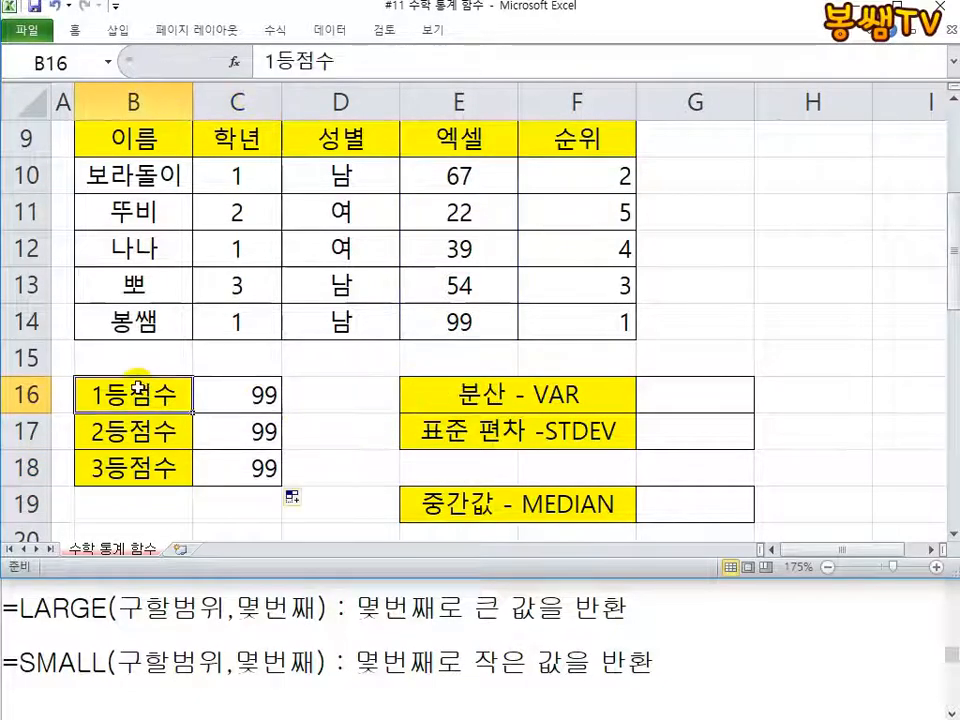
double_click(221, 393)
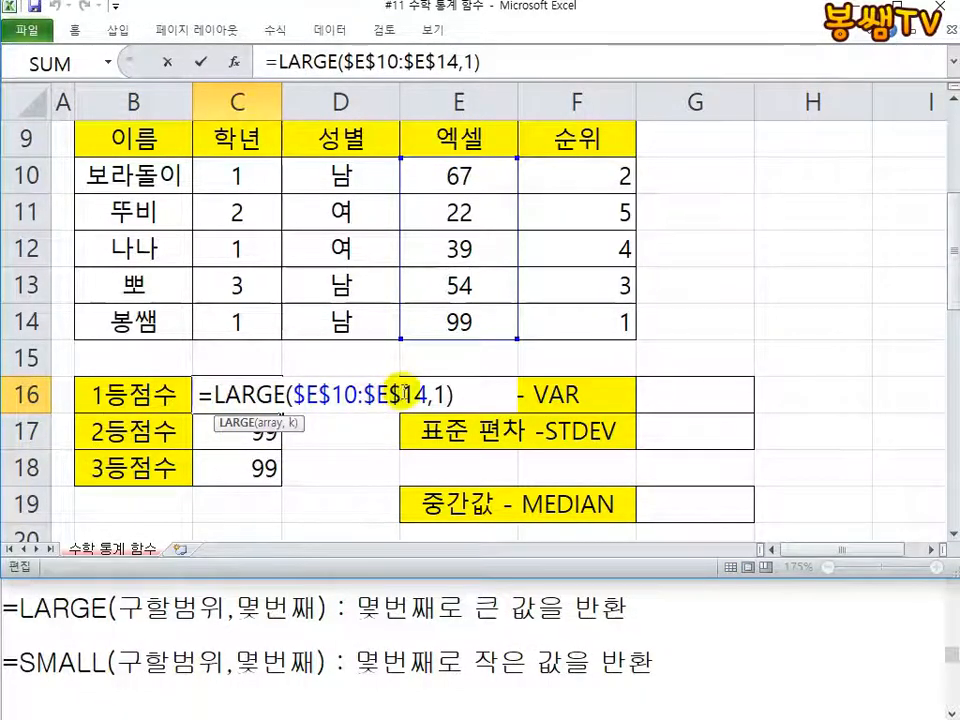
double_click(443, 395)
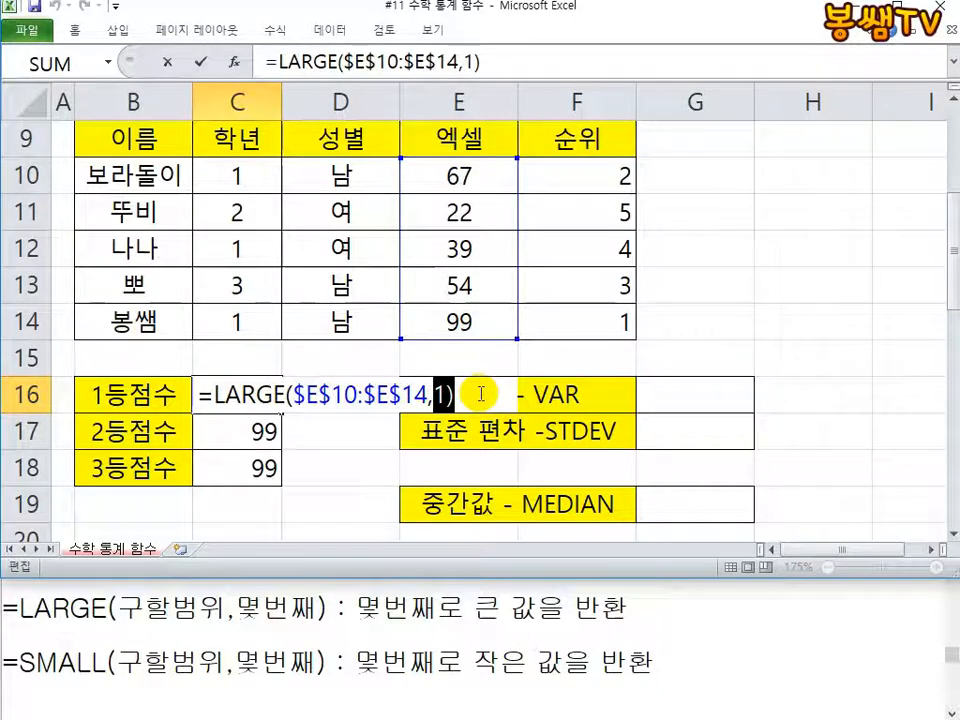
type("LEFT(")
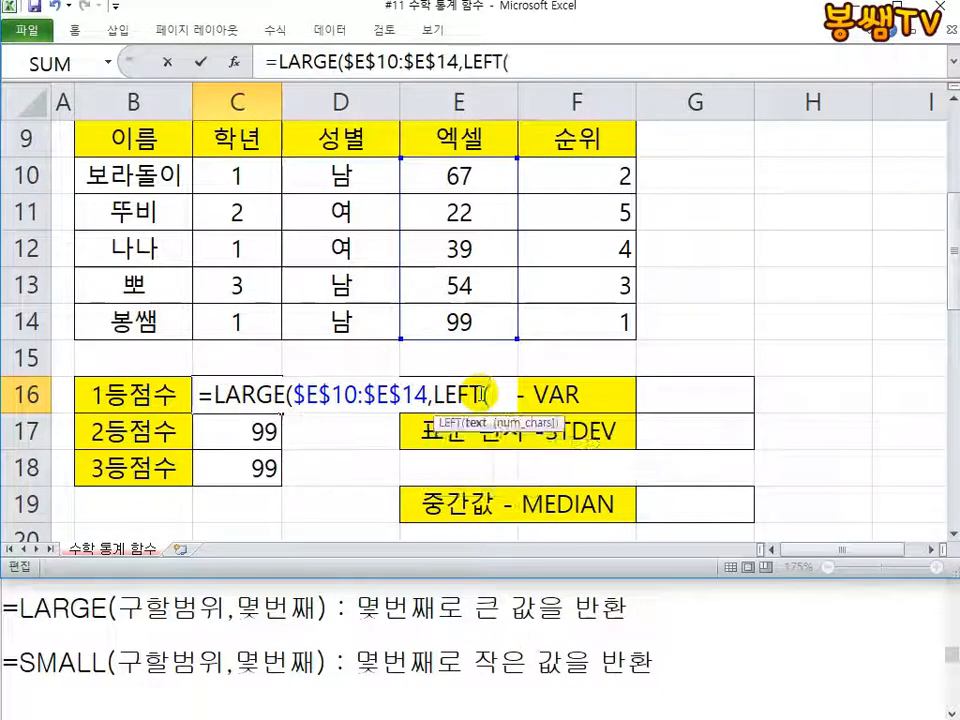
left_click(95, 390)
type(",1")
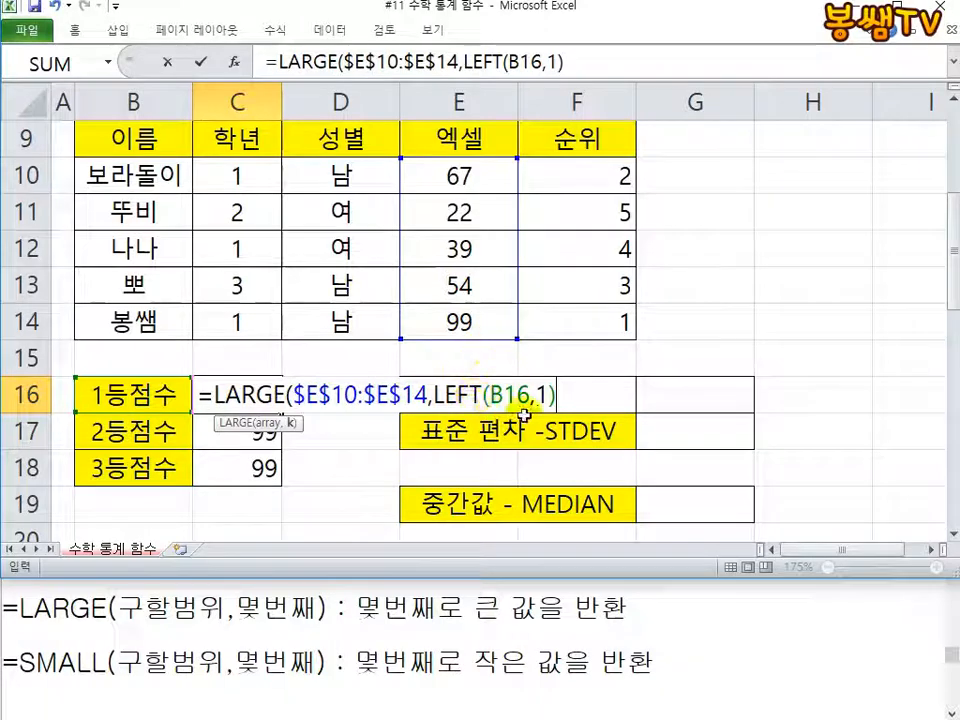
key("Return")
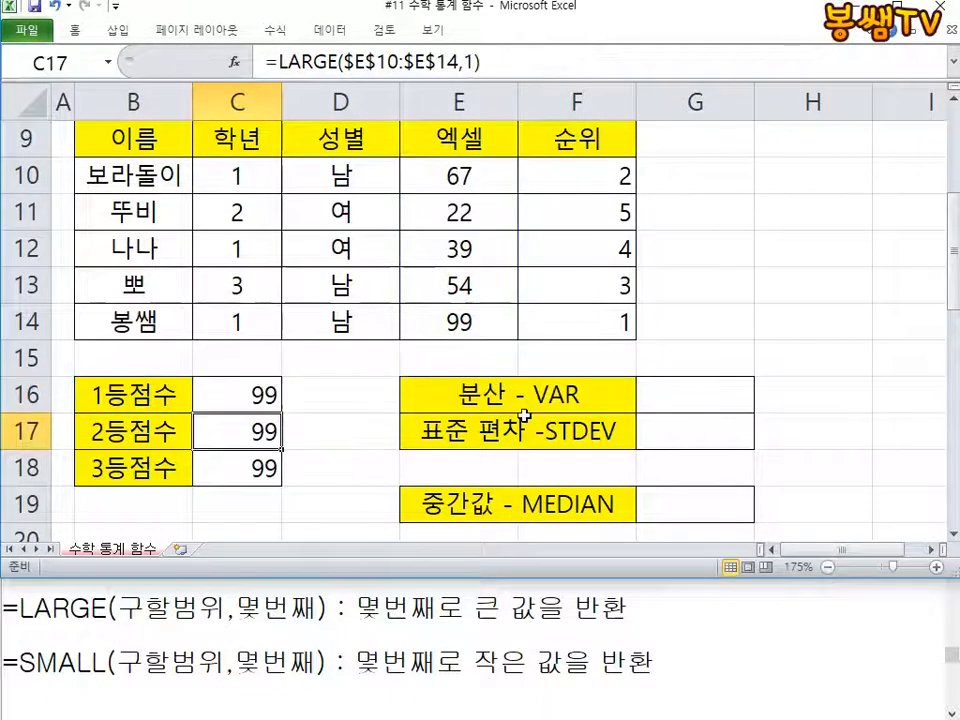
Step: Fill the C16 formula down through the 2등점수 and 3등점수 cells C17 and C18, checking the label reference in each copy
double_click(270, 394)
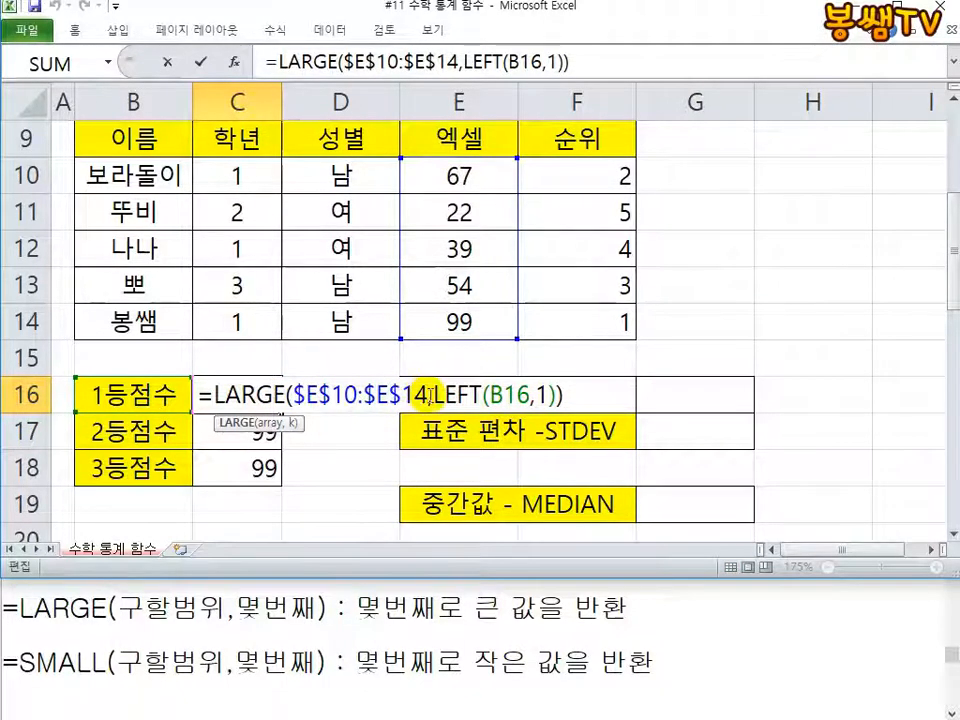
key("ctrl+Return")
left_click_drag(281, 413, 297, 452)
left_click(253, 428)
double_click(244, 428)
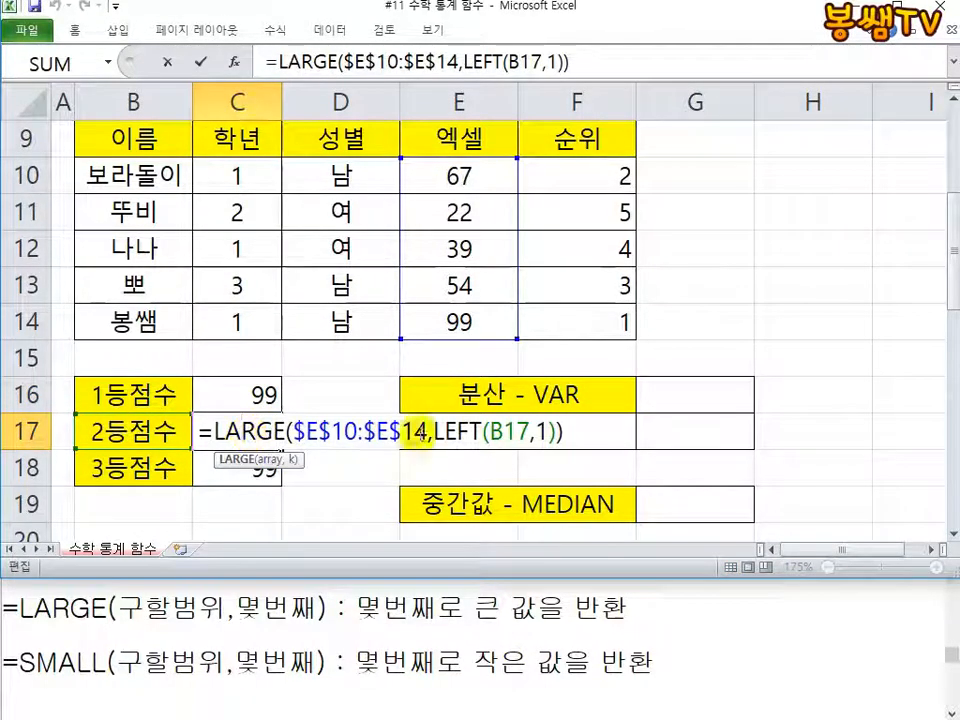
key("Escape")
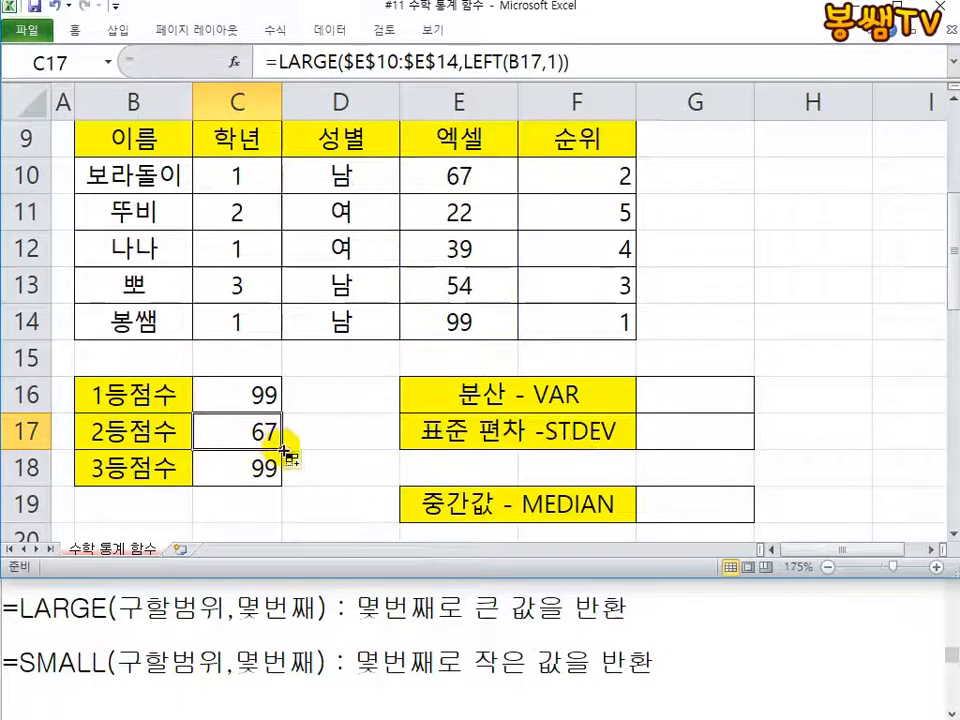
left_click_drag(283, 449, 285, 484)
double_click(251, 474)
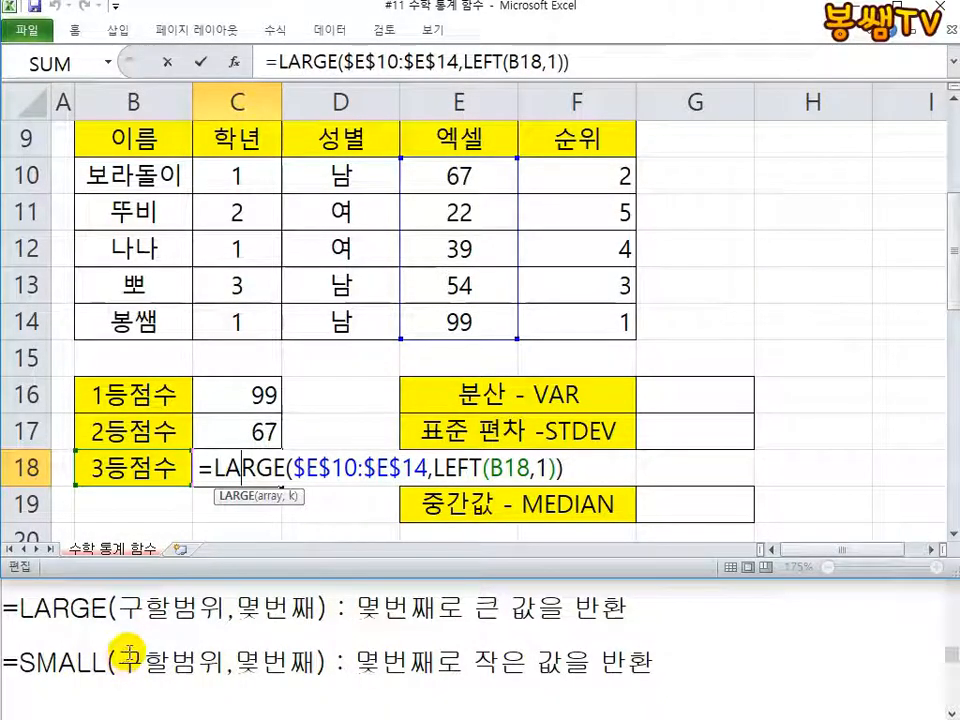
key("ctrl+Return")
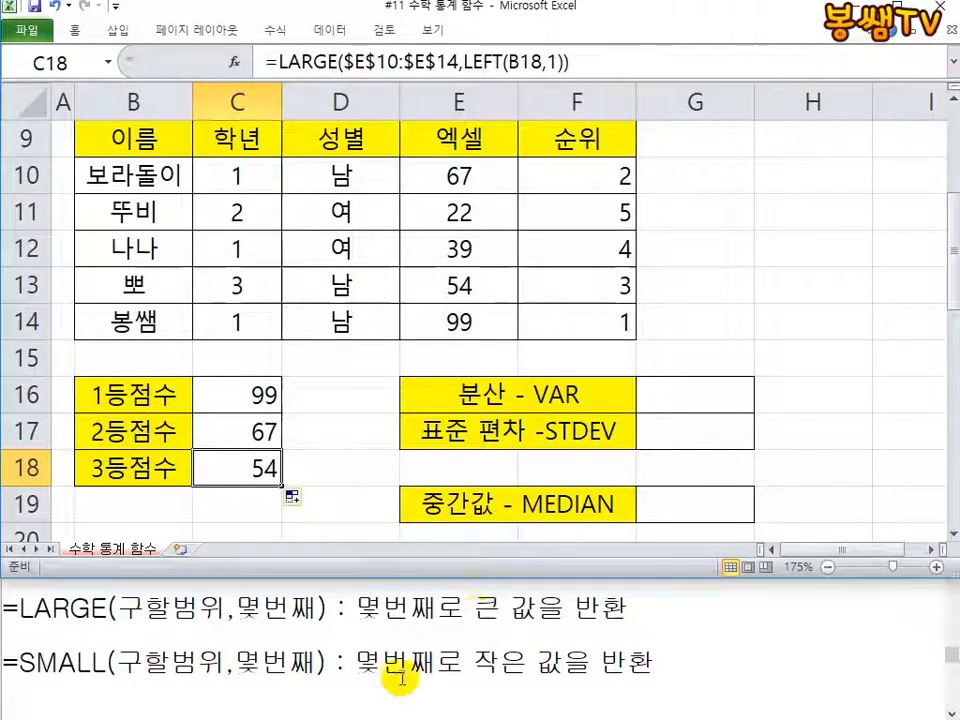
Step: Bring up the VAR and STDEV syntax notes in Notepad, and enter =VAR(E10:E14) in the Excel 분산 cell G16
left_click(375, 612)
scroll(375, 615, "down", 1)
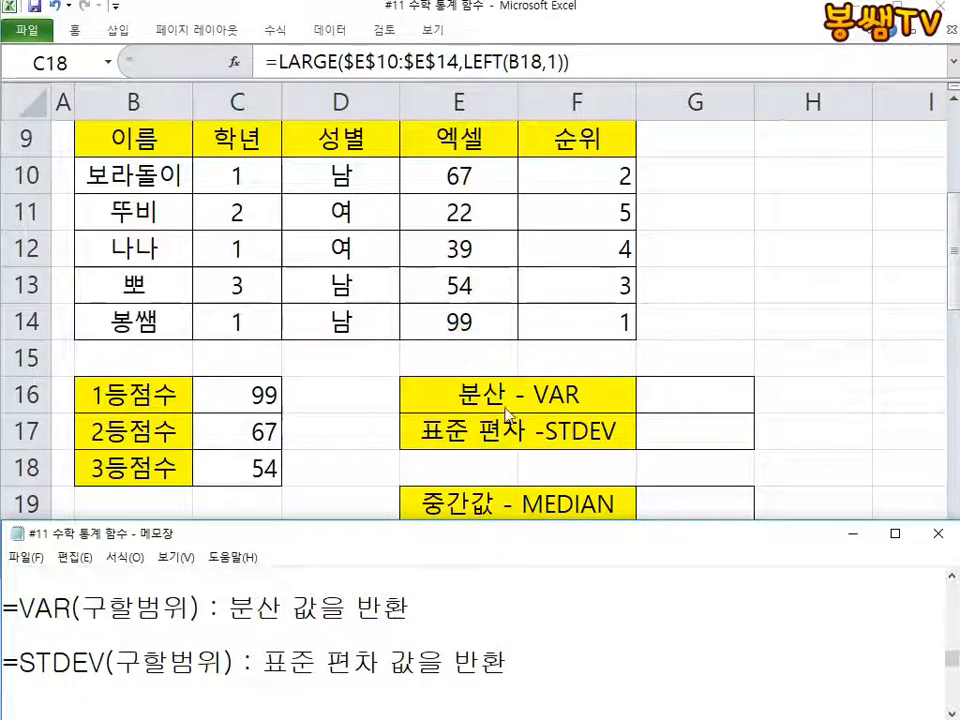
left_click(688, 403)
type("=")
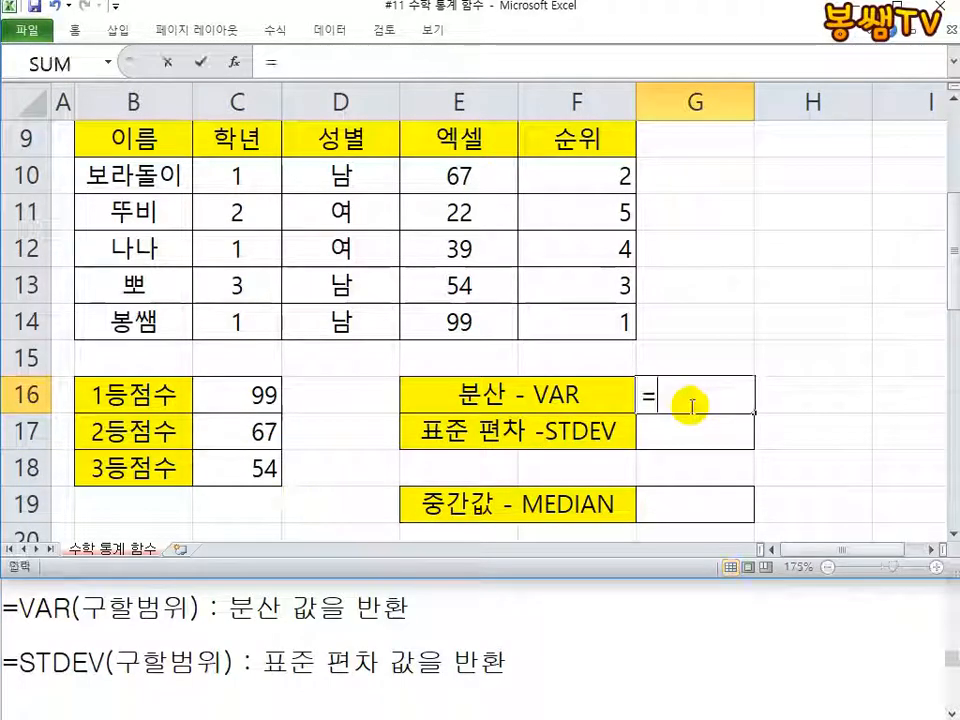
type("VAR(")
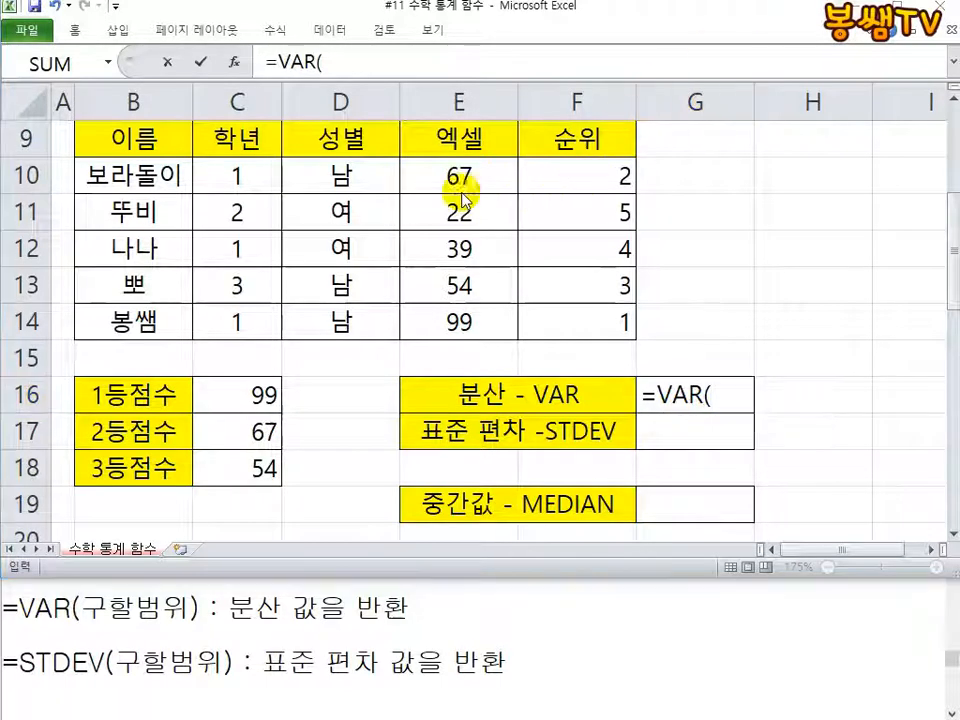
left_click_drag(463, 176, 476, 321)
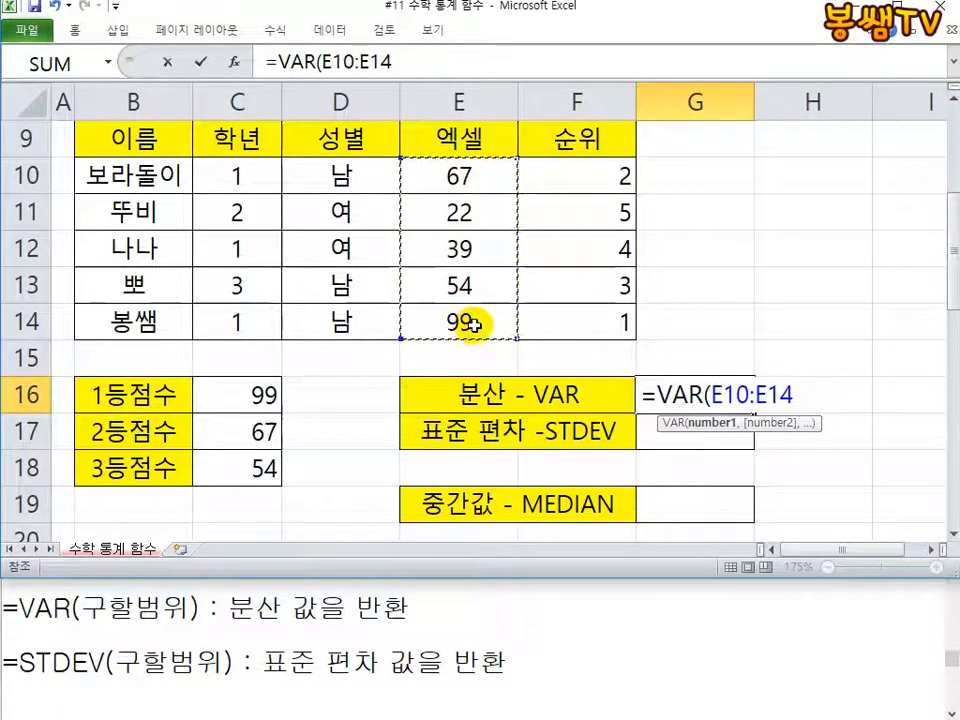
type(")")
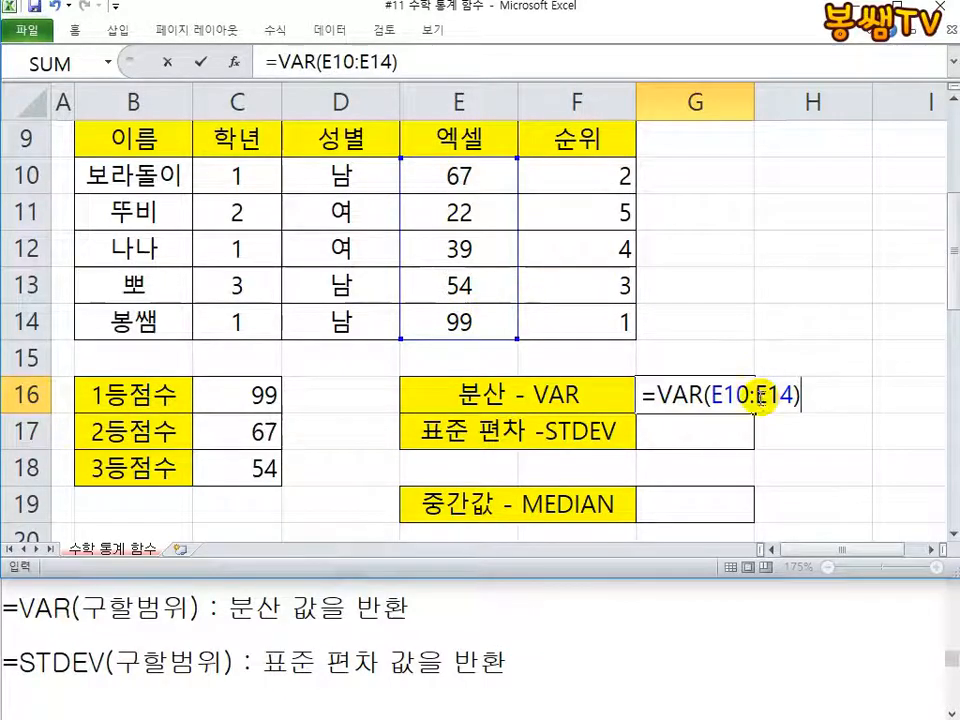
key("Return")
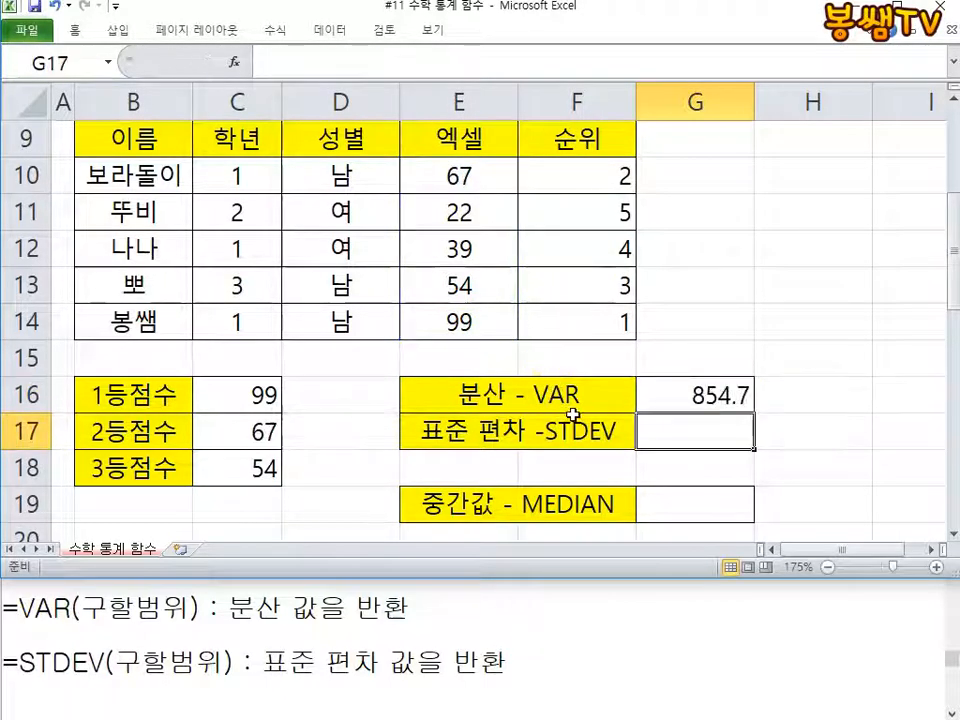
Step: Calculate the standard deviation of the 엑셀 scores in G17 with =STDEV(E10:E14)
left_click(684, 439)
type("=STDEV(")
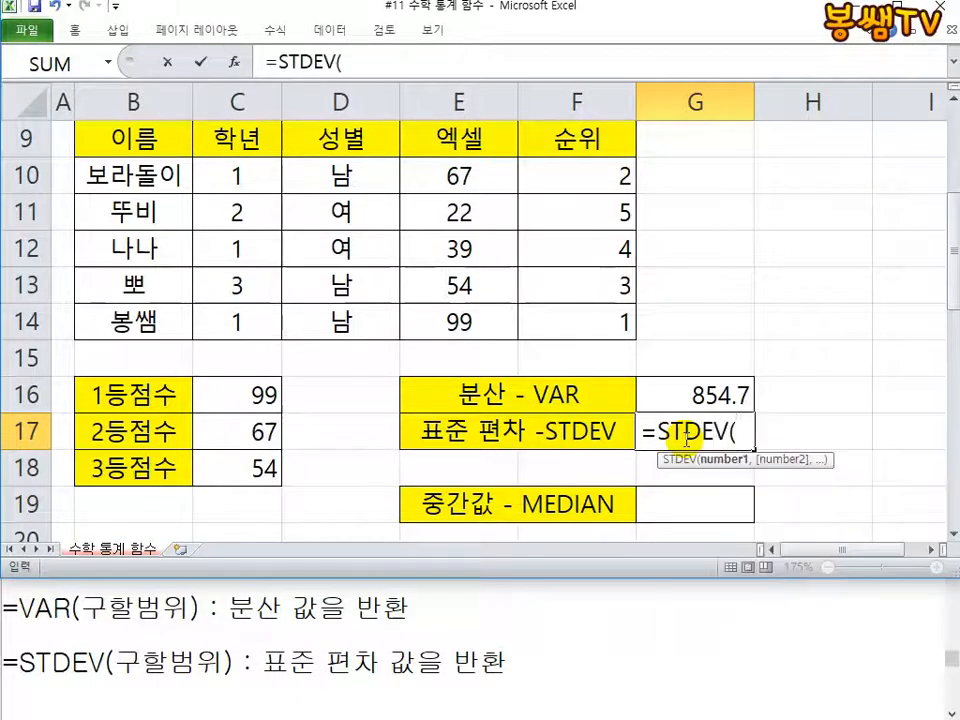
left_click_drag(489, 172, 485, 321)
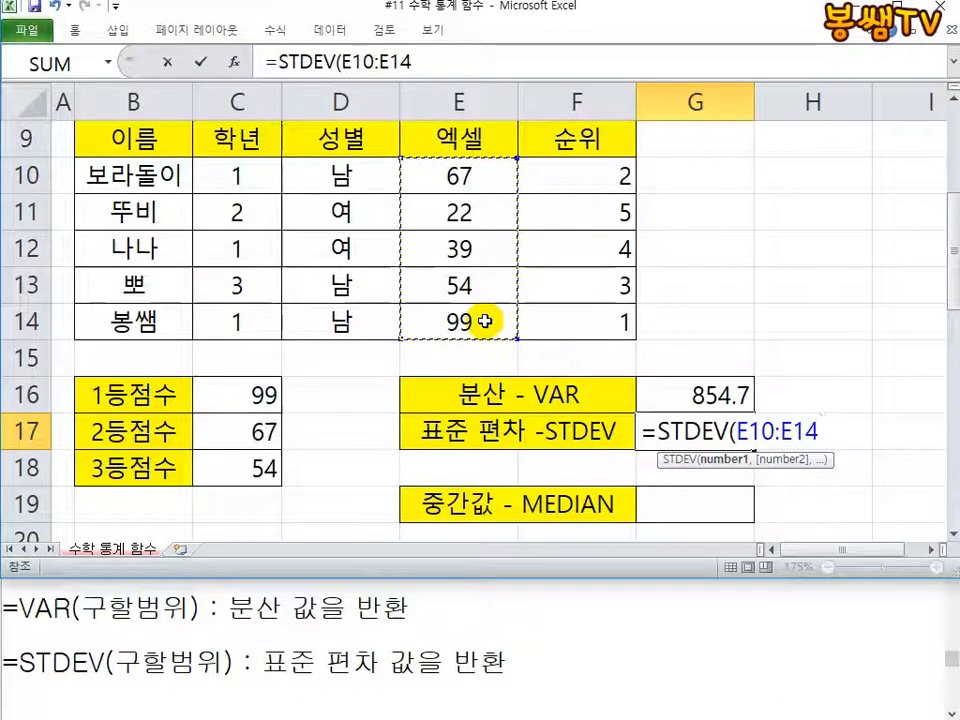
type(")")
key("Return")
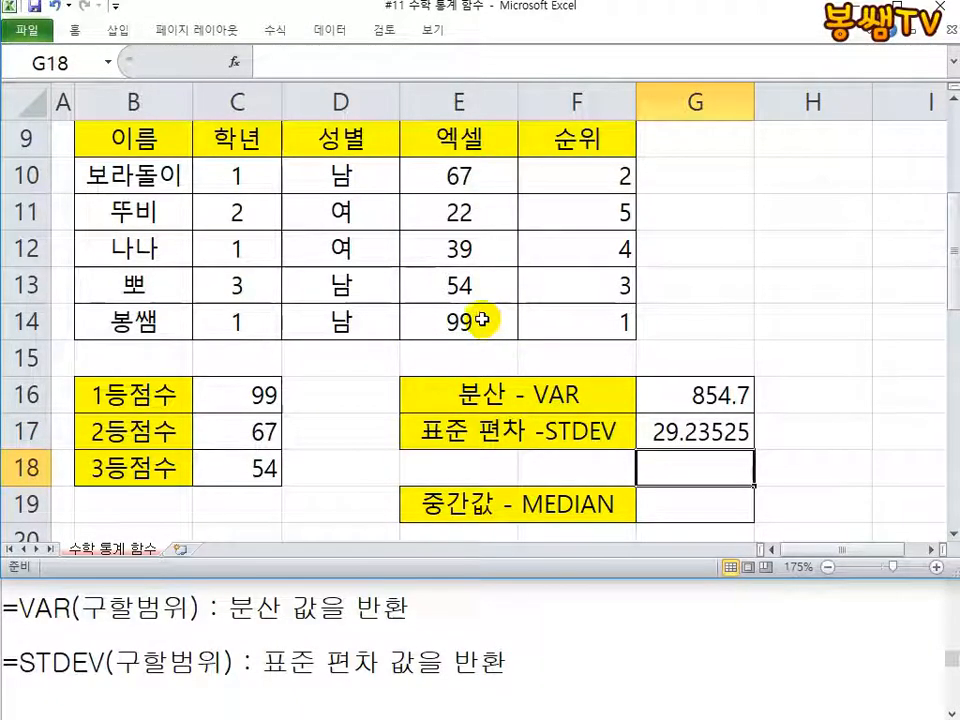
Step: Review the VAR formula in G16 and the STDEV formula in G17 without changing them
double_click(673, 392)
left_click(710, 432)
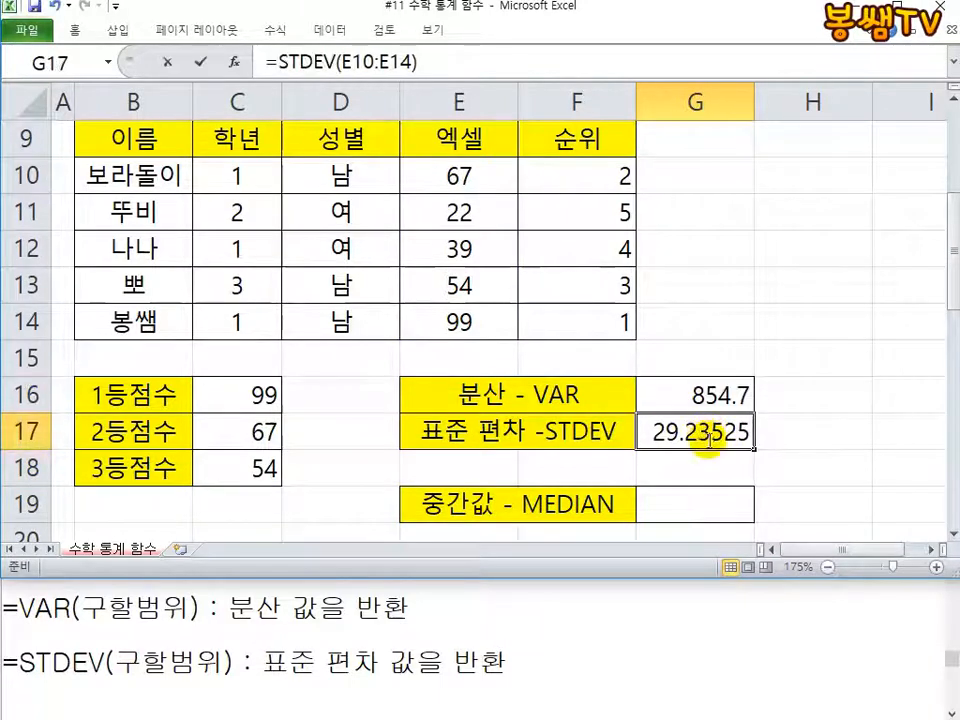
double_click(700, 428)
left_click(709, 395)
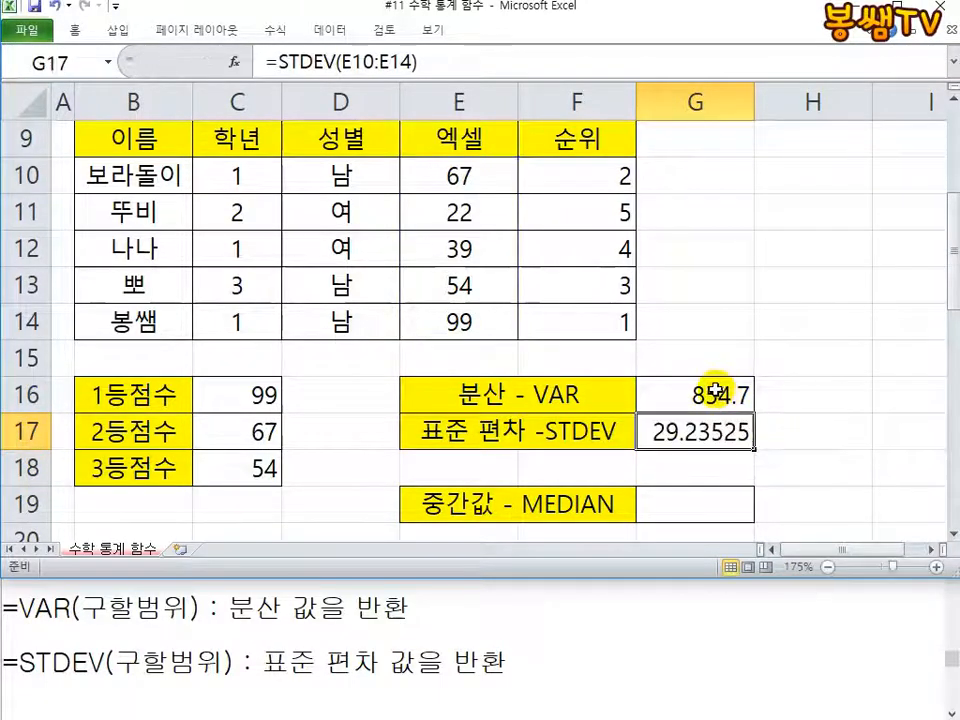
double_click(714, 397)
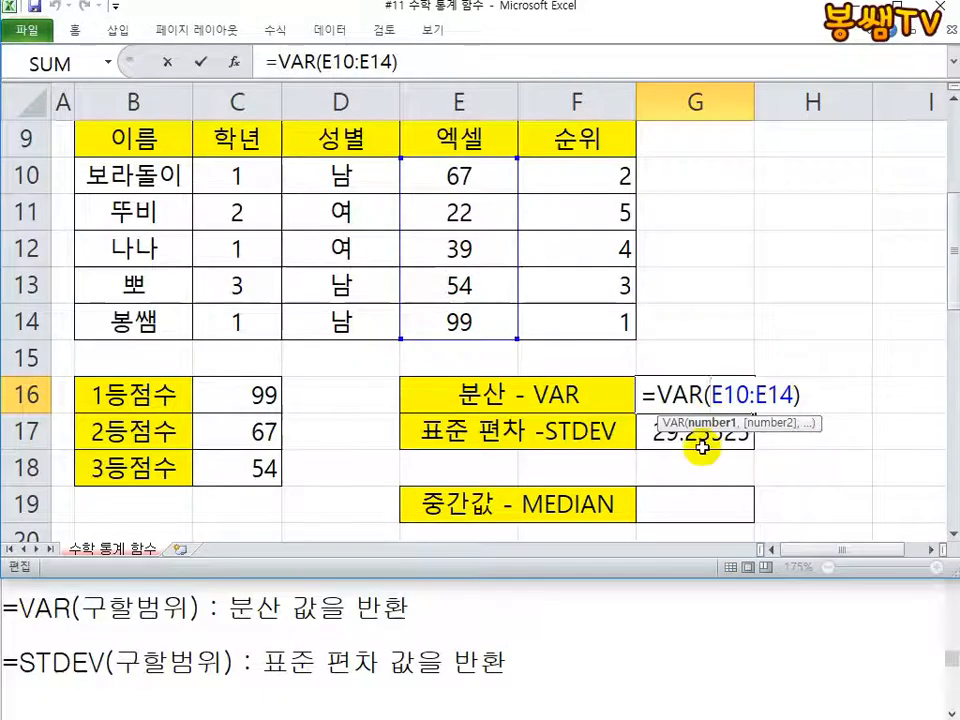
left_click(690, 424)
double_click(697, 438)
key("Escape")
double_click(671, 394)
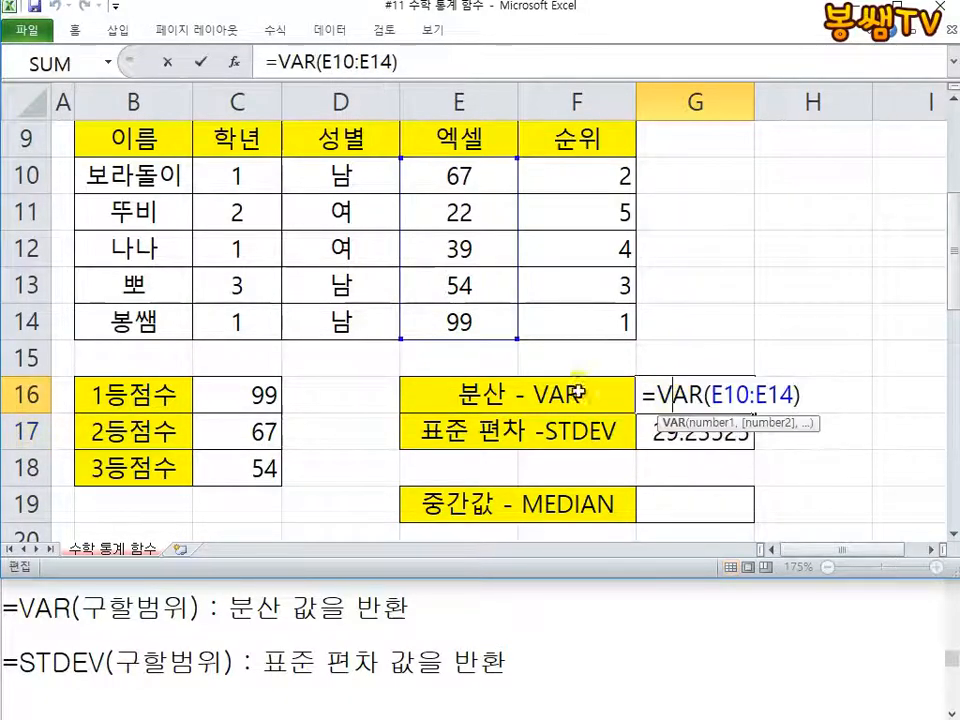
key("Escape")
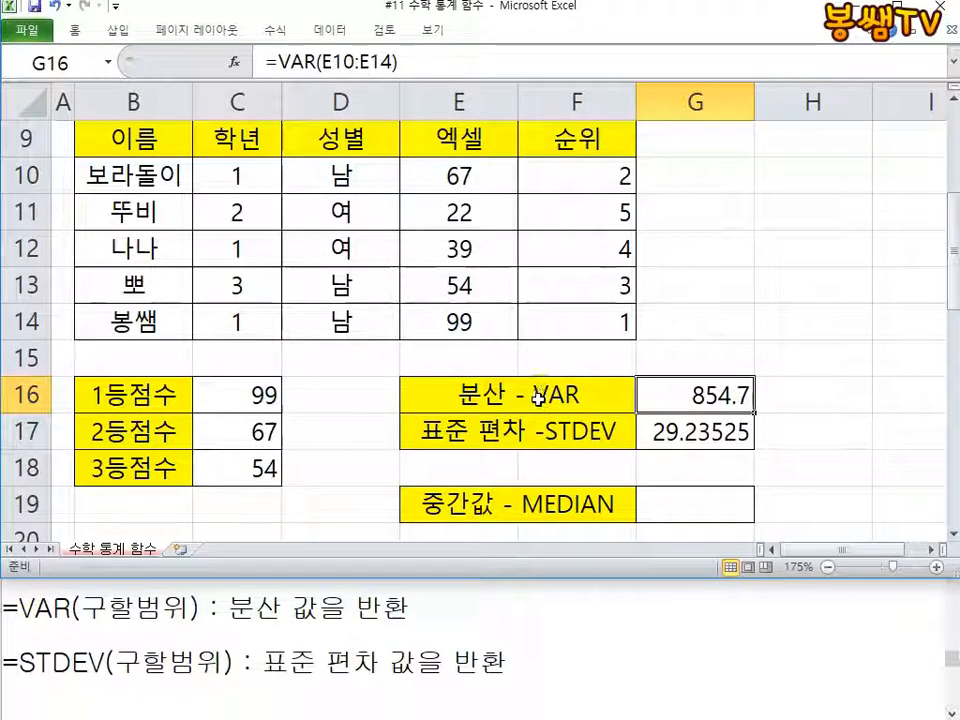
Step: Calculate the median of the 엑셀 scores in the 중간값 cell G19 with =MEDIAN(E10:E14)
left_click(664, 506)
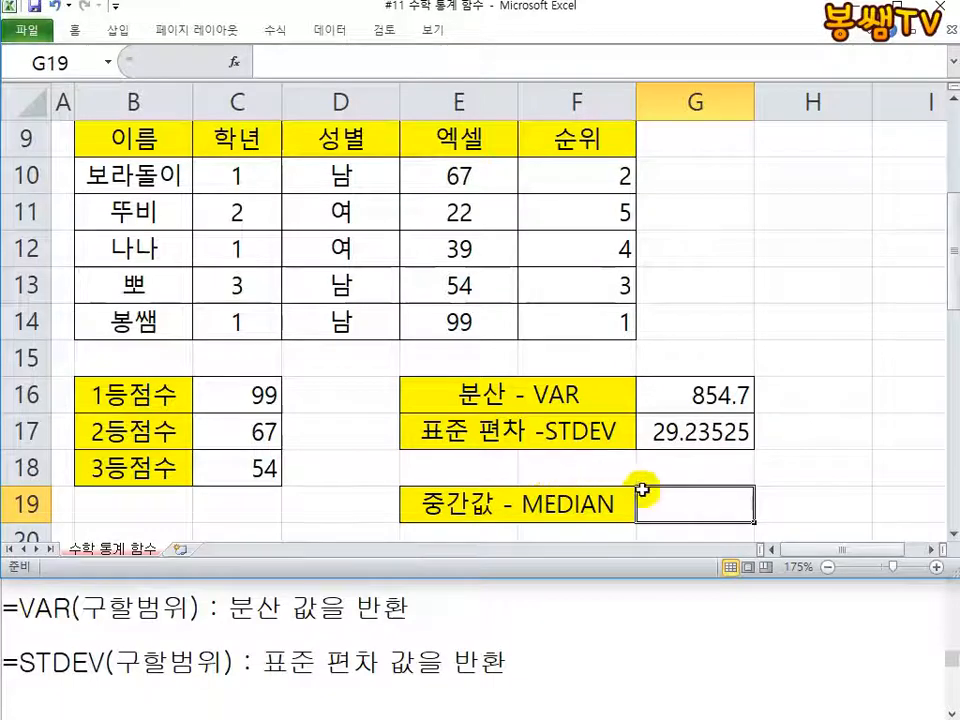
left_click(560, 651)
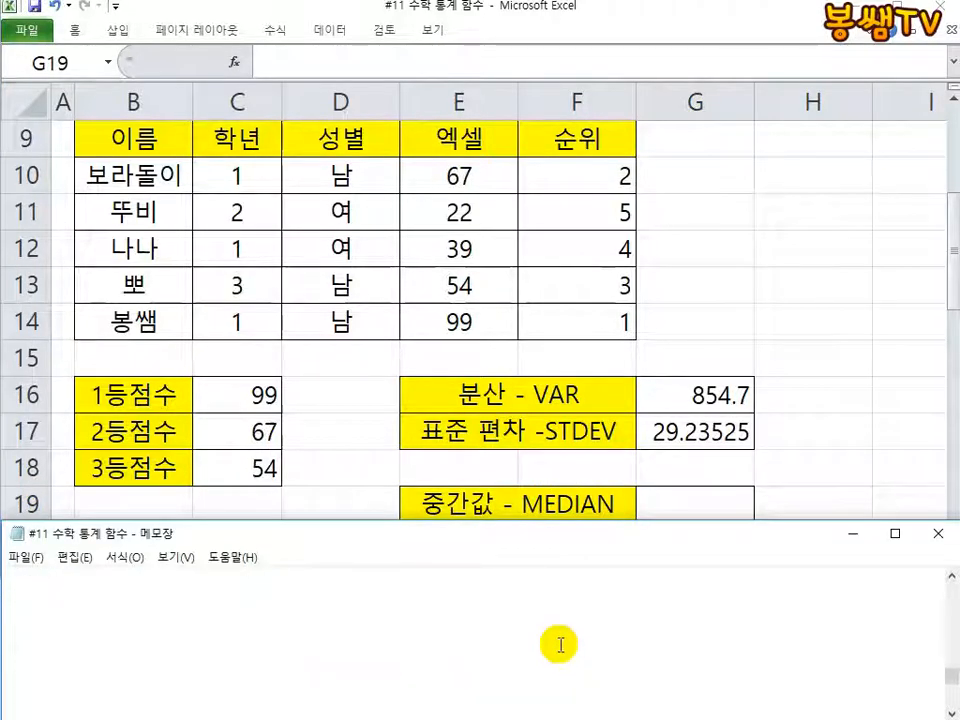
left_click(664, 501)
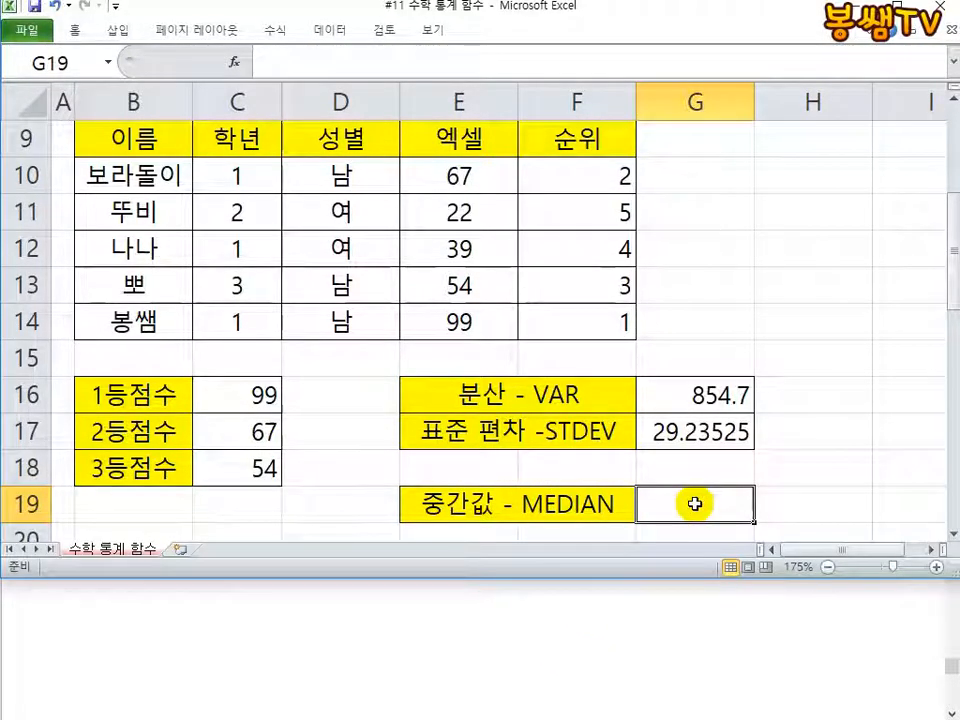
type("=")
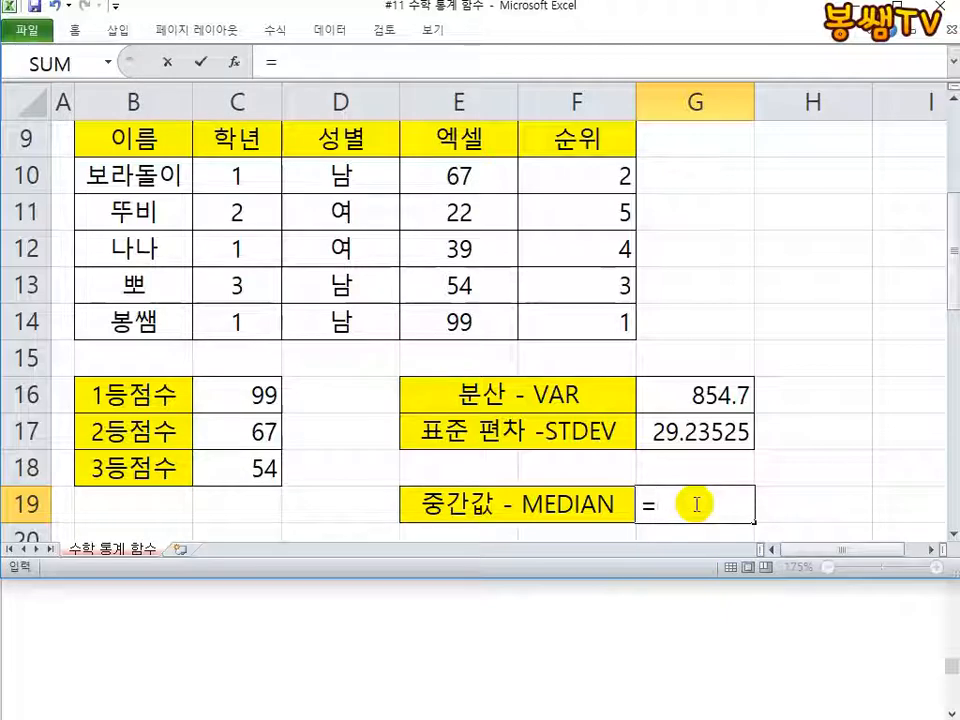
type("MEDI")
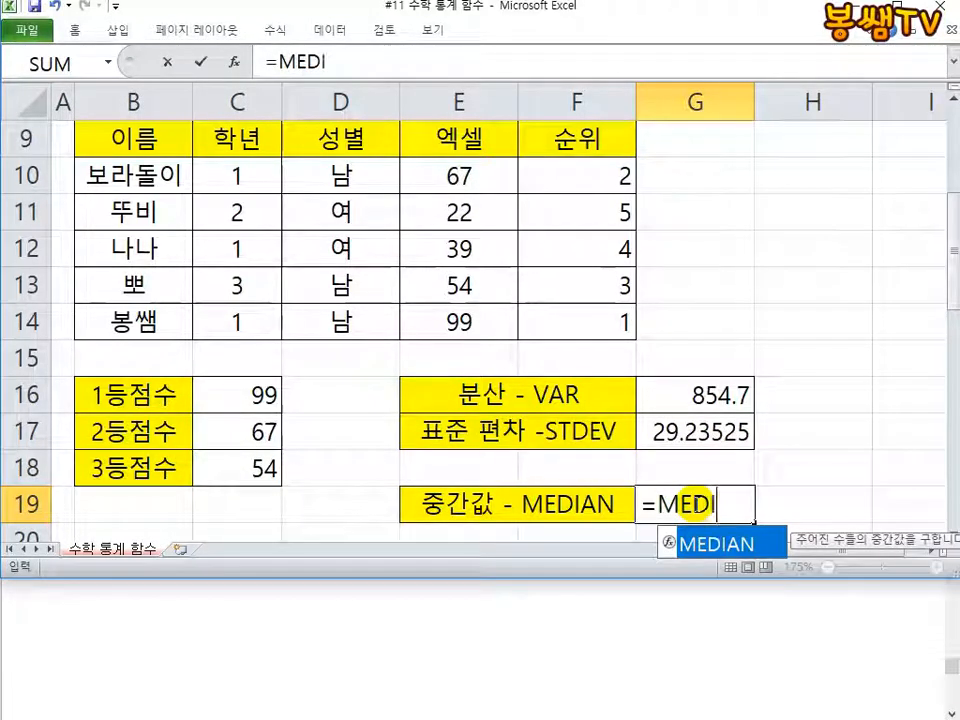
type("AN(")
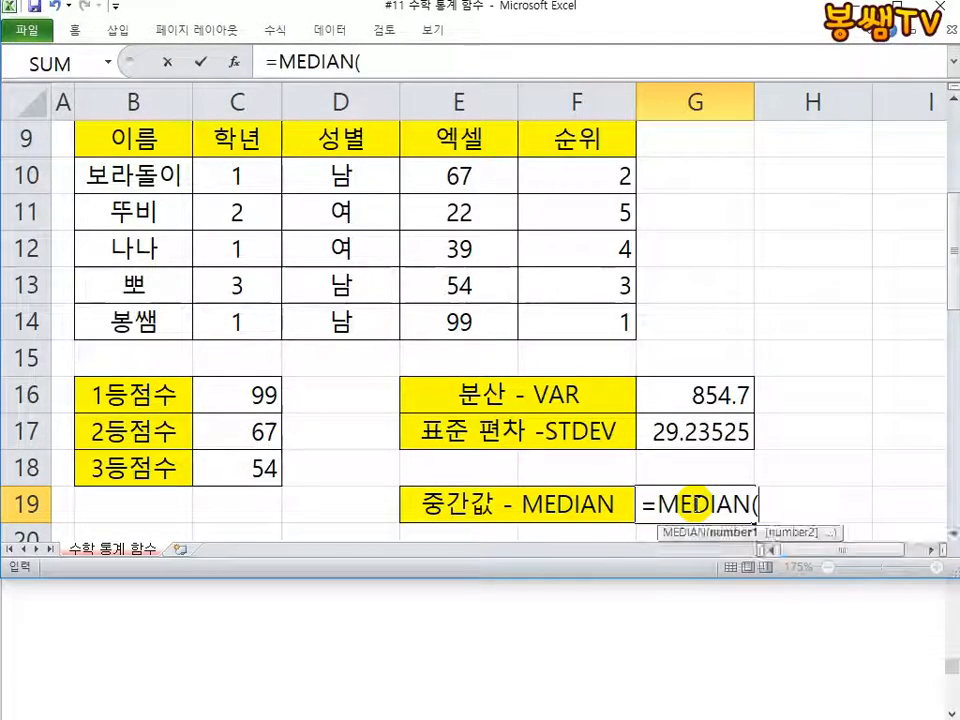
left_click(465, 163)
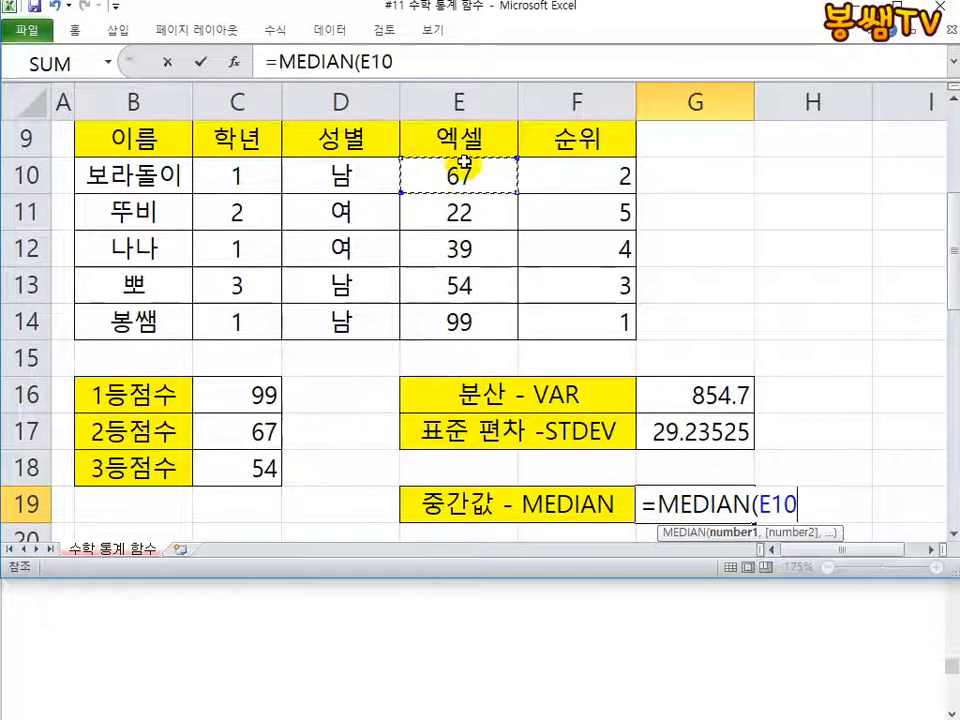
left_click_drag(465, 163, 465, 317)
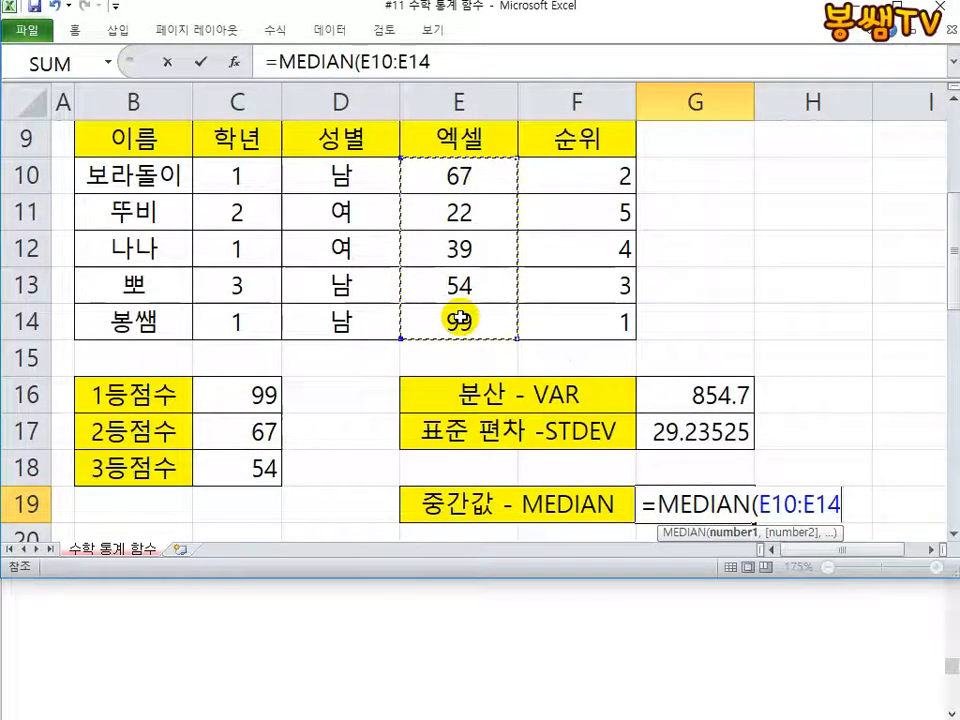
type(")")
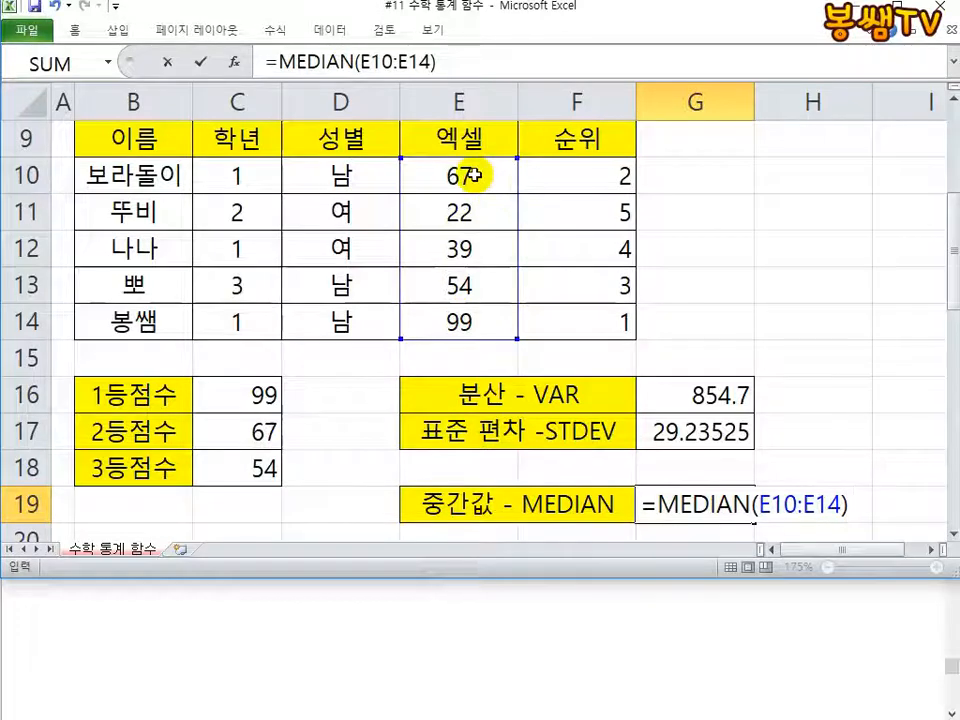
key("Return")
scroll(551, 281, "up", 1)
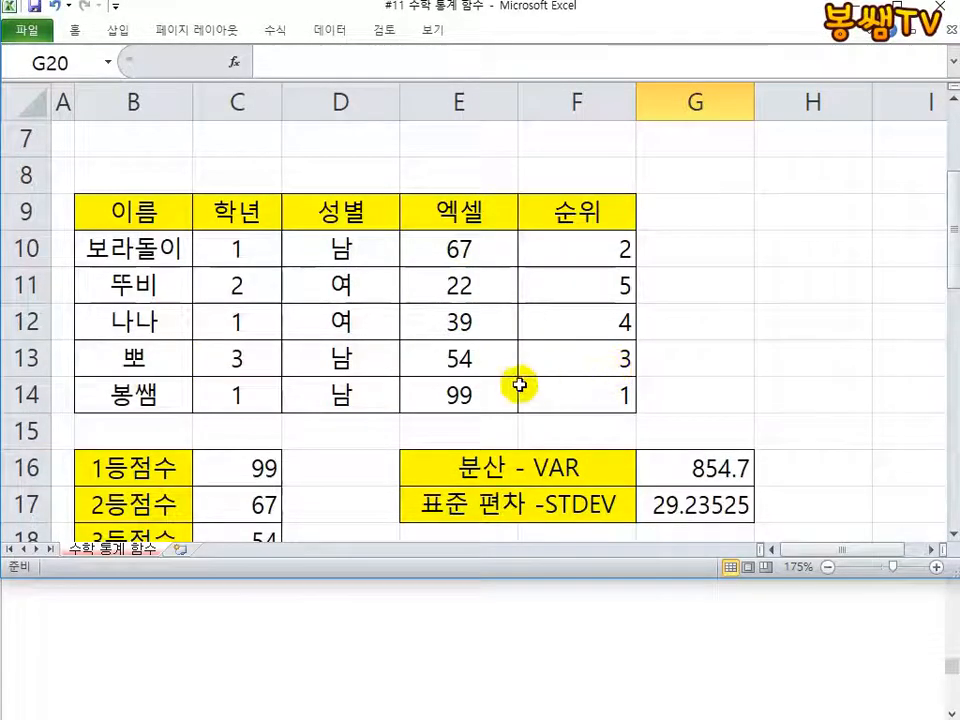
Step: Examine the 엑셀 scores in E10:E14 and compare them with the 중간값 result in G19
left_click(485, 393)
left_click(474, 258)
left_click(467, 315)
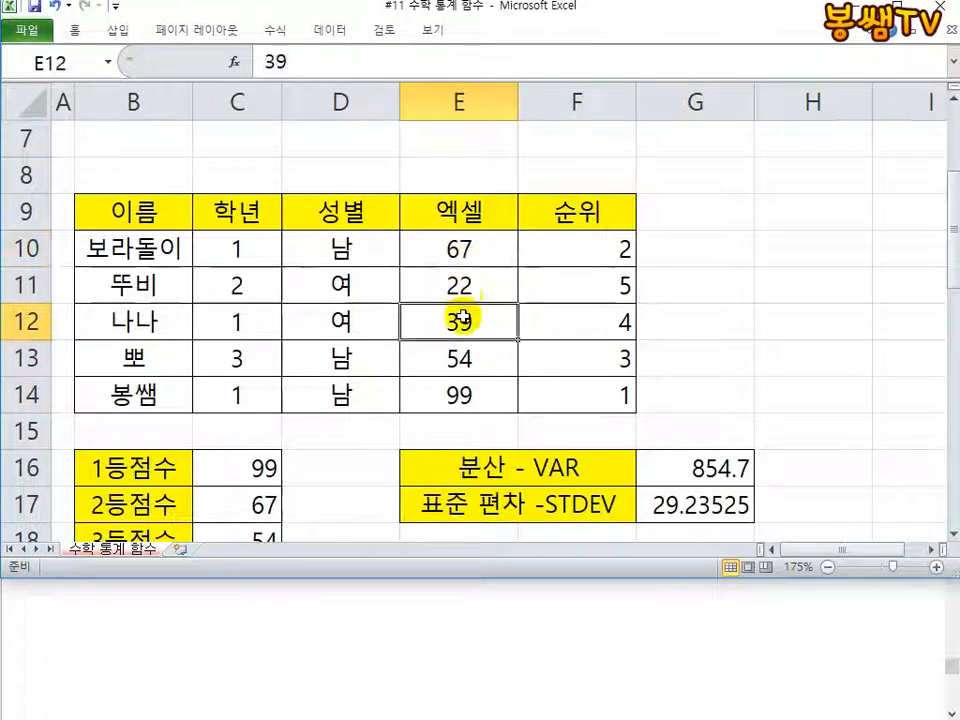
left_click(458, 292)
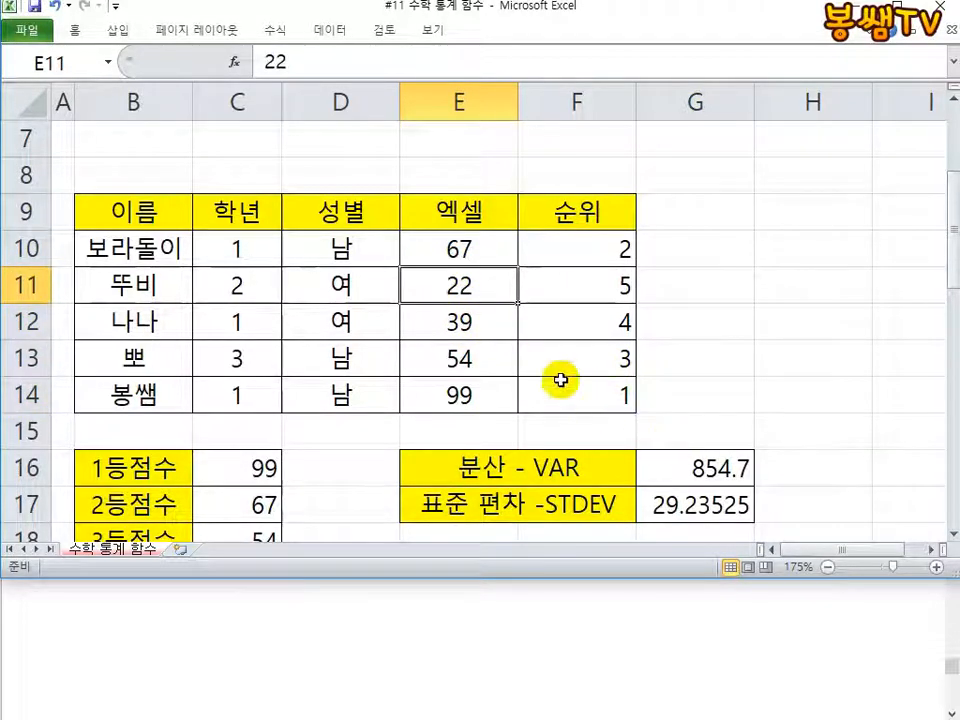
left_click_drag(446, 245, 465, 392)
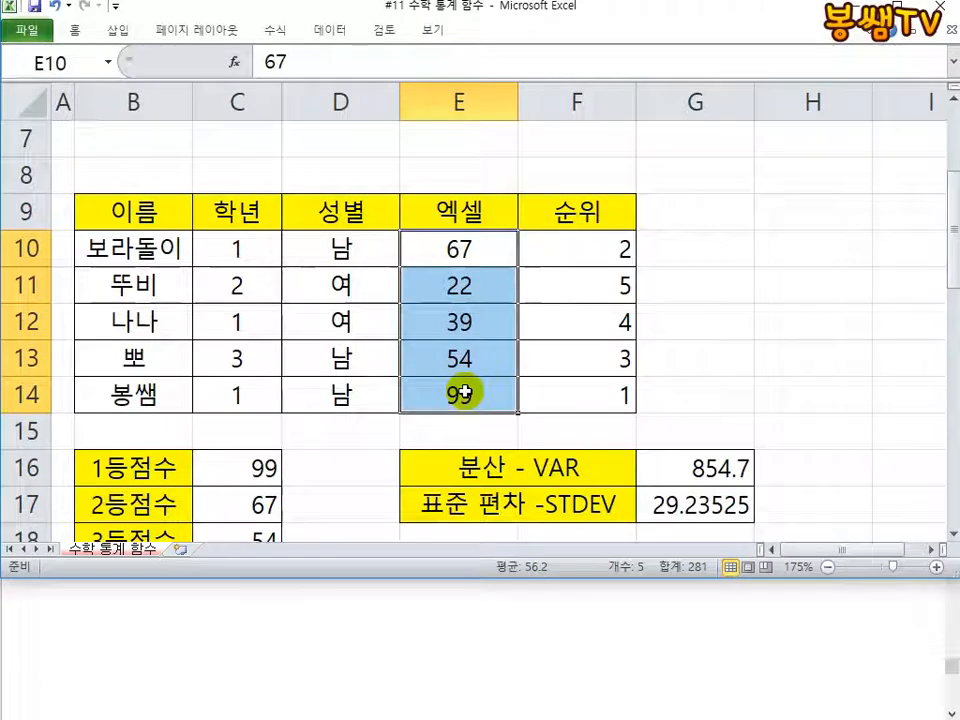
left_click(465, 358)
scroll(463, 360, "down", 1)
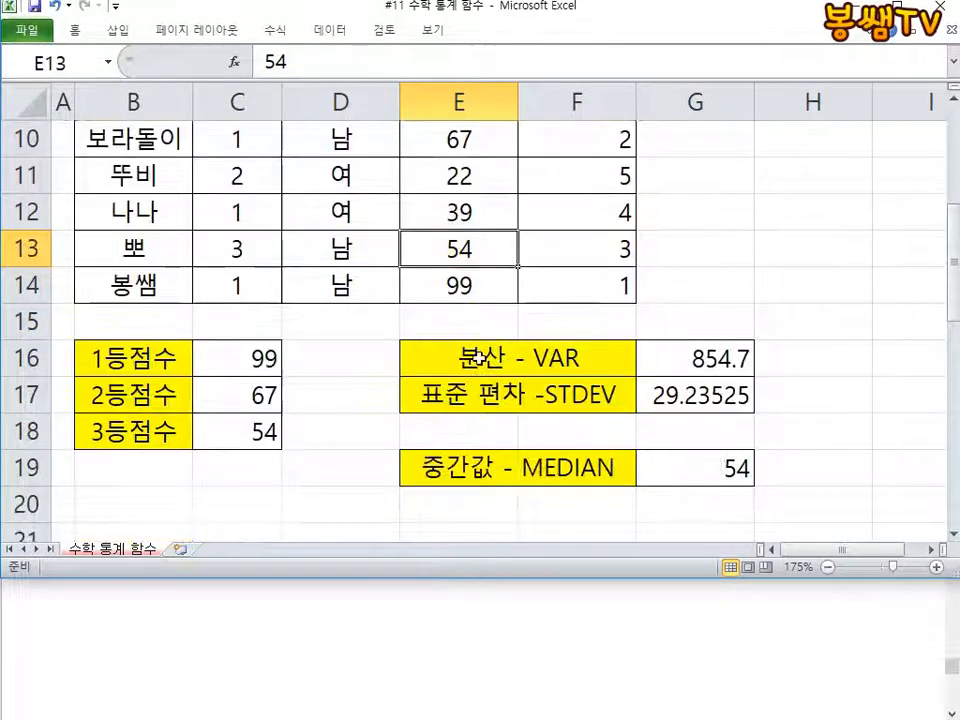
scroll(490, 370, "up", 2)
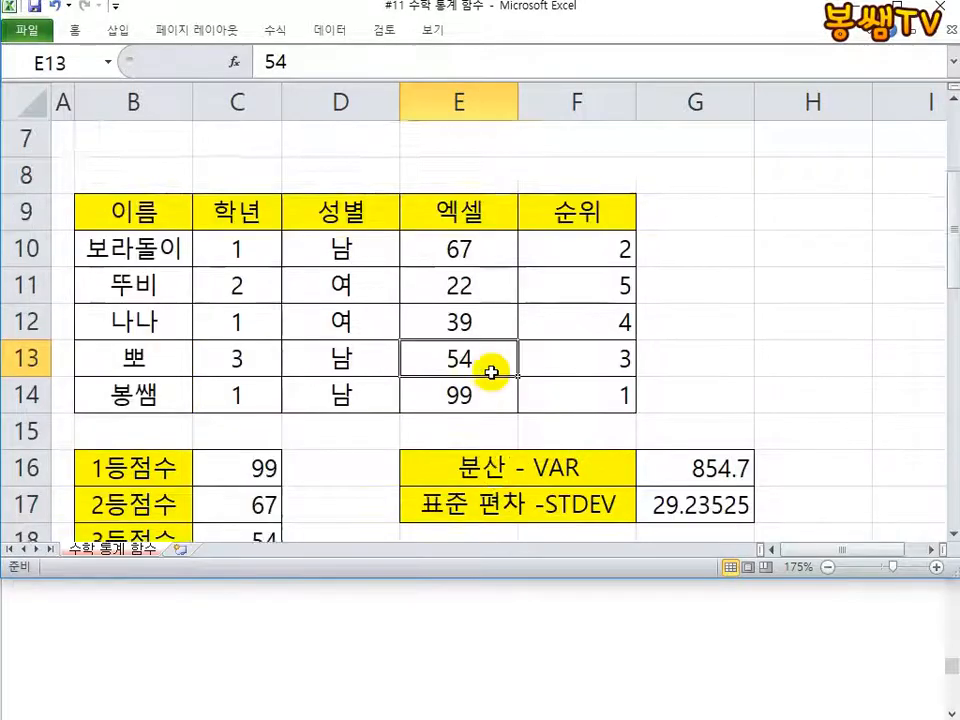
scroll(490, 365, "down", 1)
scroll(486, 331, "down", 1)
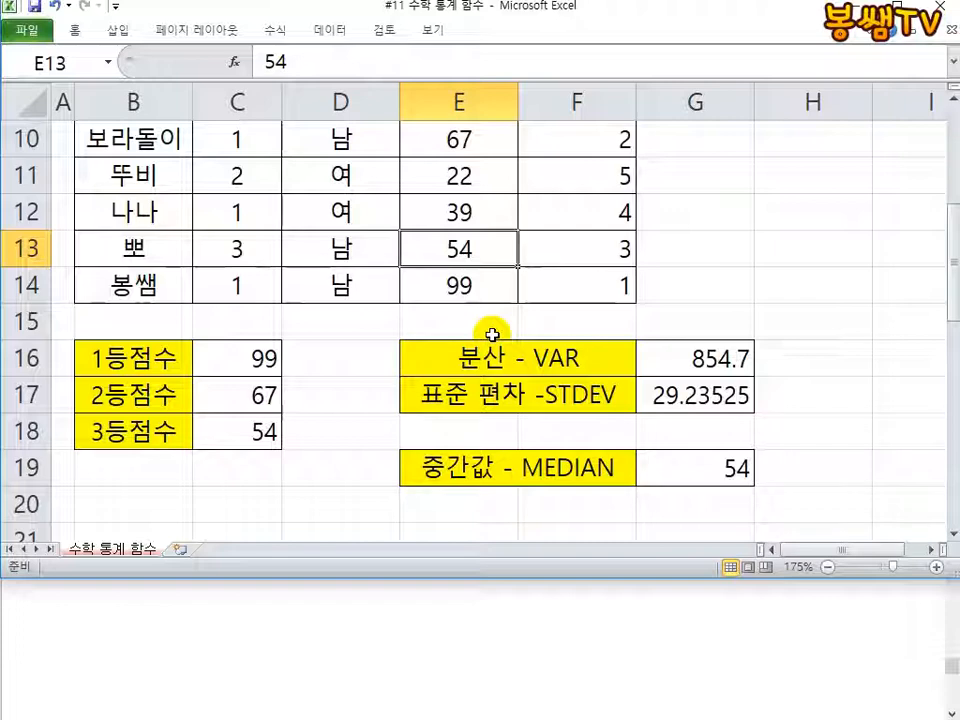
Step: Enter the sample numbers 1, 2, 3 and 4 in cells G21 to G24
scroll(492, 333, "down", 2)
left_click(650, 335)
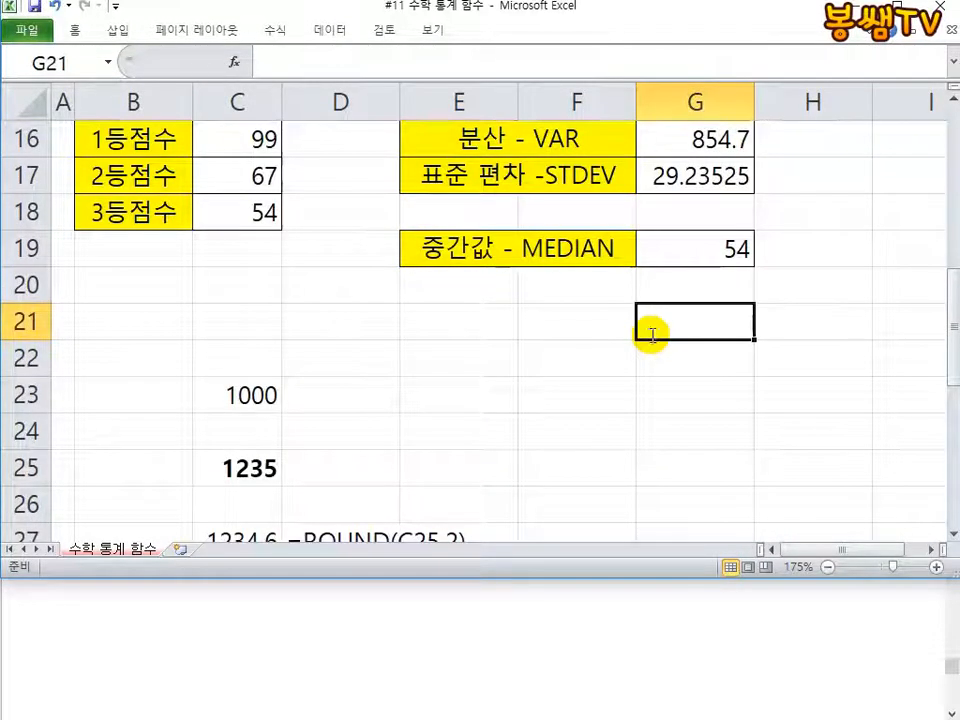
type("1")
key("Return")
type("2")
key("Return")
type("3 4")
key("Return")
Step: Calculate the median of the four sample numbers in G25 with =MEDIAN(G21:G24)
type("=MI")
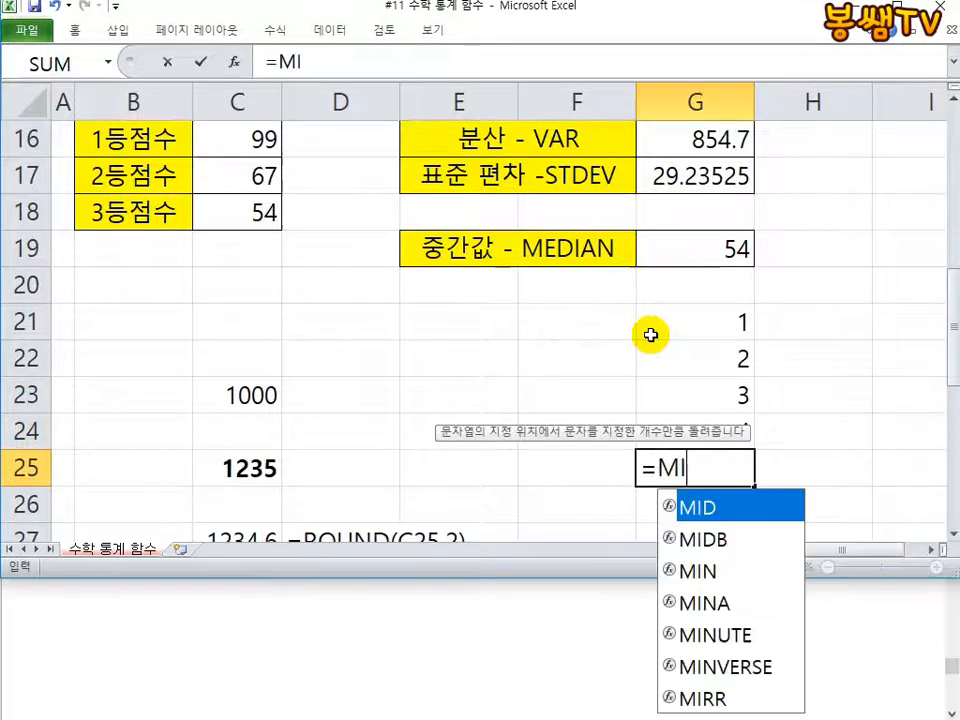
key("BackSpace")
type("E")
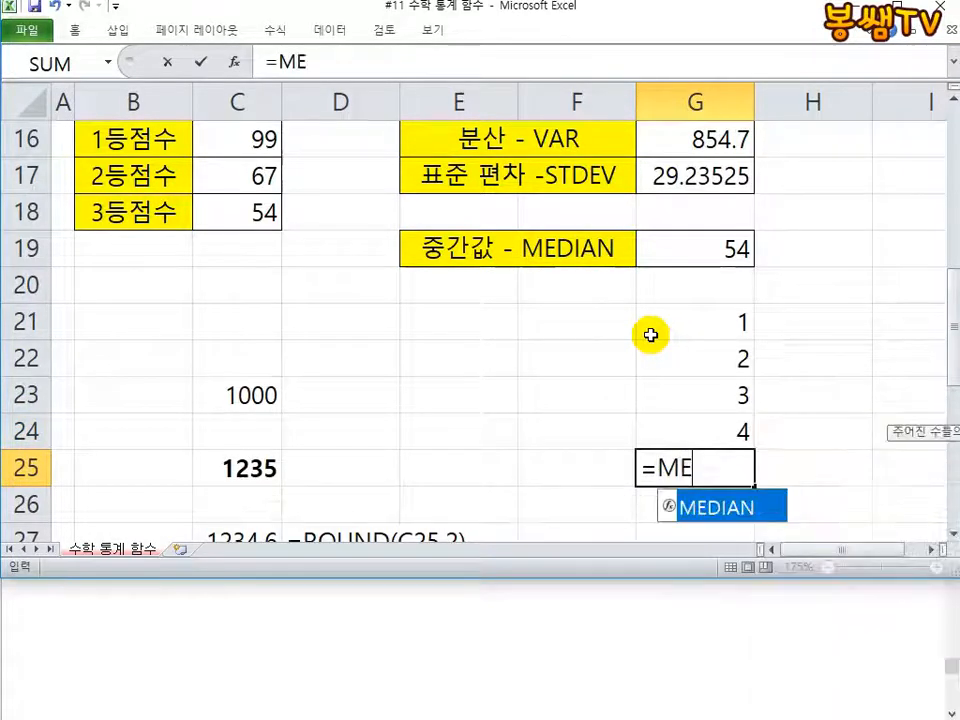
type("DIAN(")
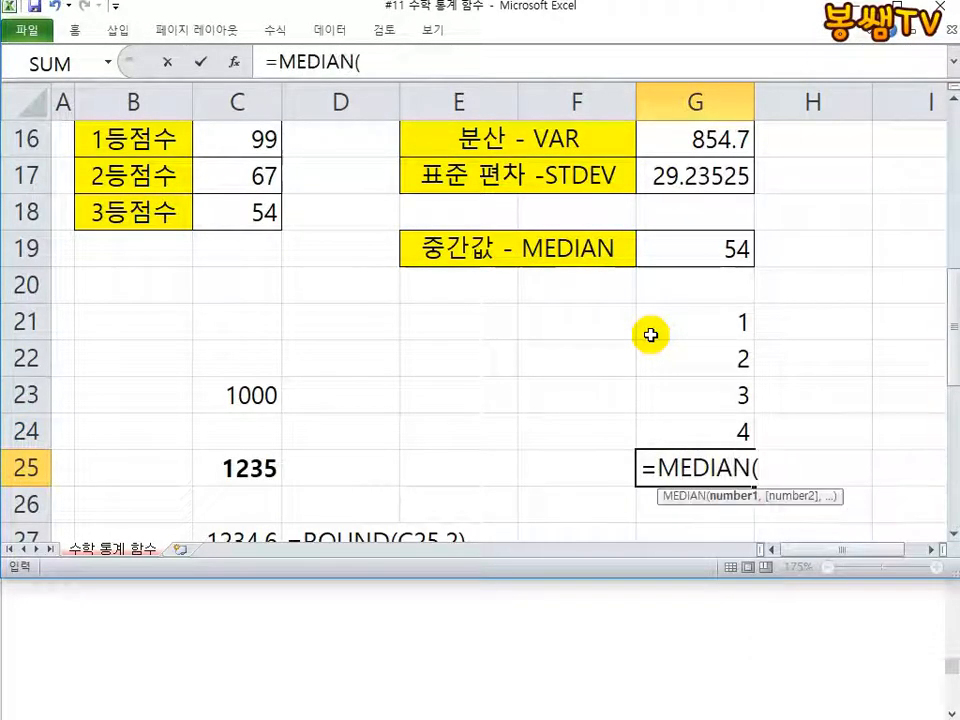
left_click_drag(650, 335, 647, 435)
type(")")
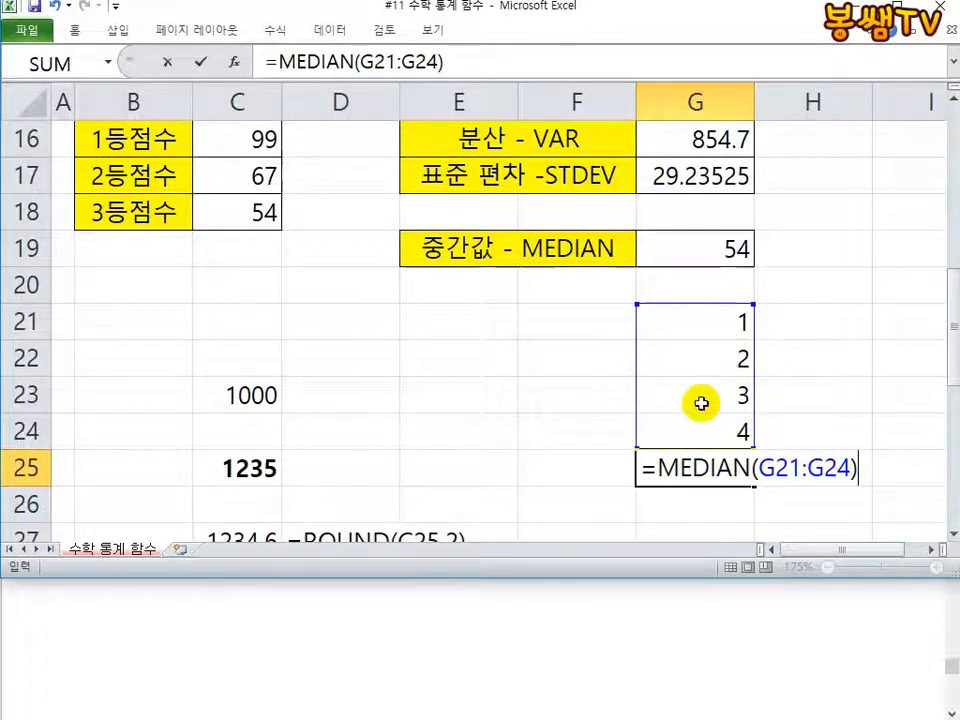
key("Return")
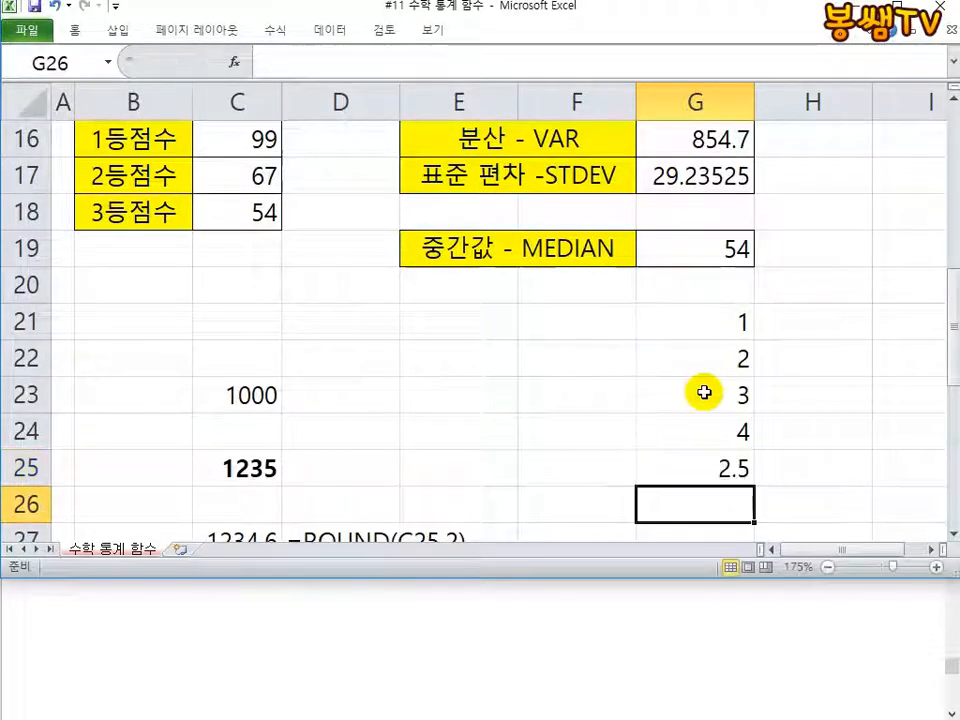
Step: Copy the complete MEDIAN formula text from cell G25
double_click(694, 476)
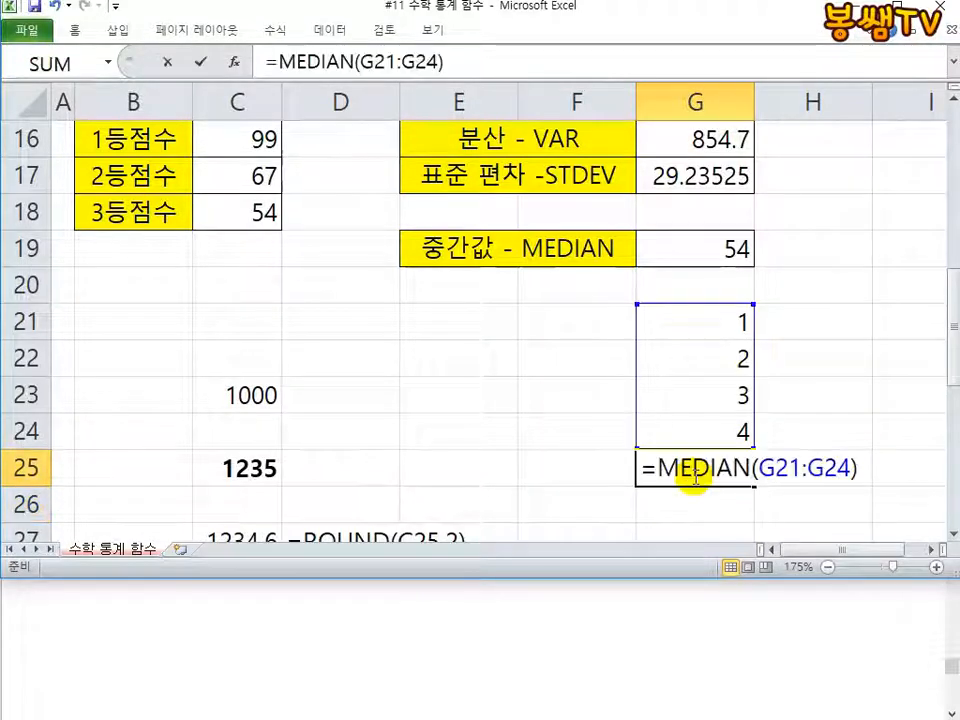
left_click_drag(876, 472, 773, 469)
left_click(710, 463)
double_click(710, 463)
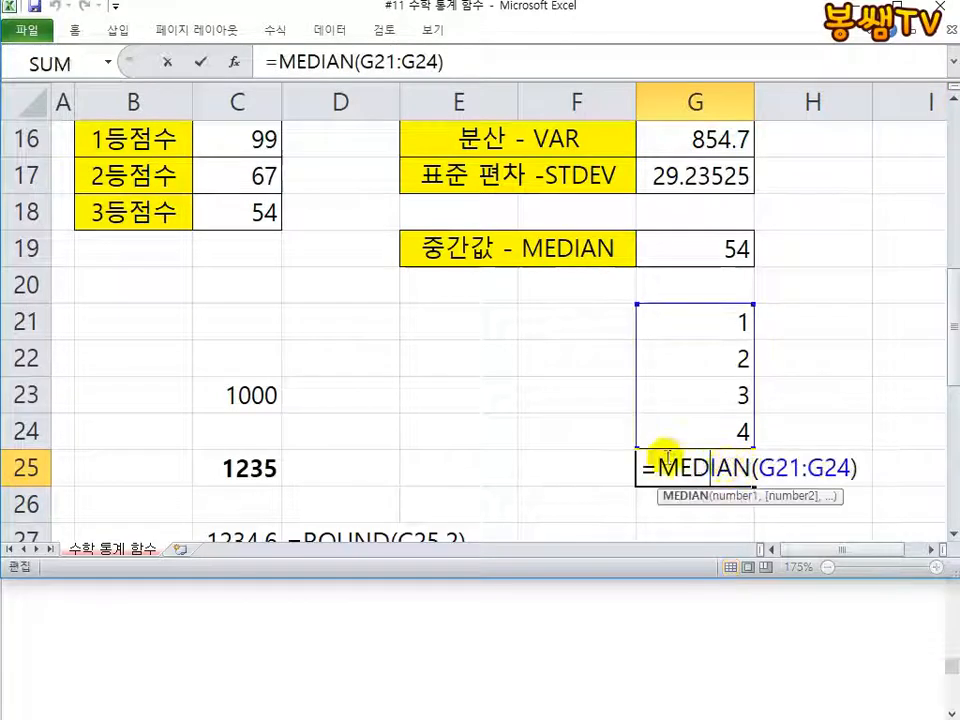
left_click_drag(639, 463, 879, 472)
key("ctrl+c")
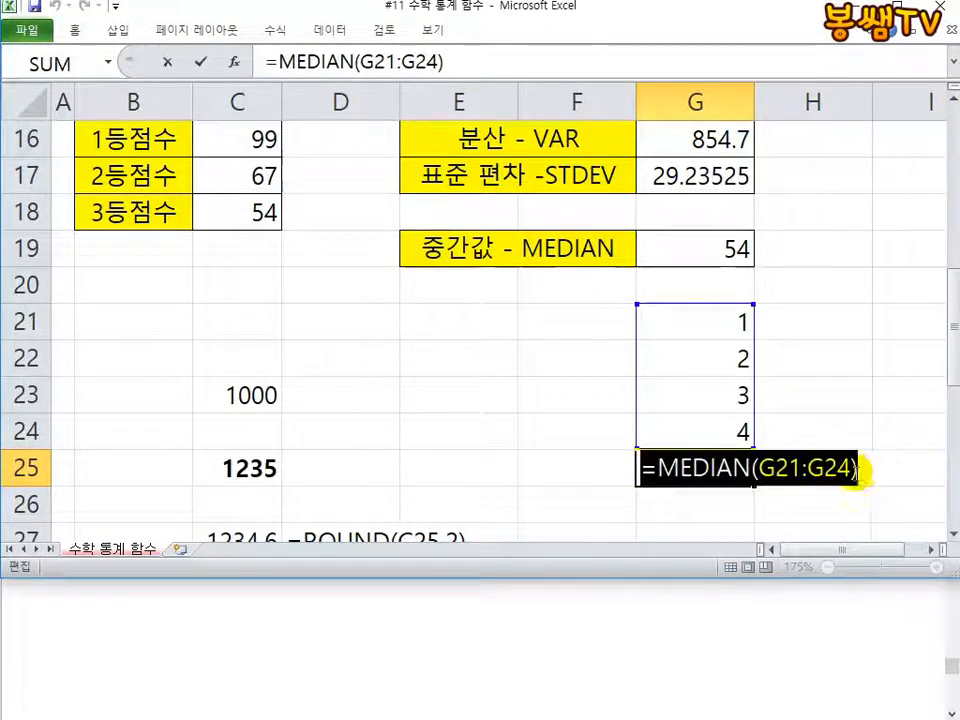
type("=")
left_click(660, 510)
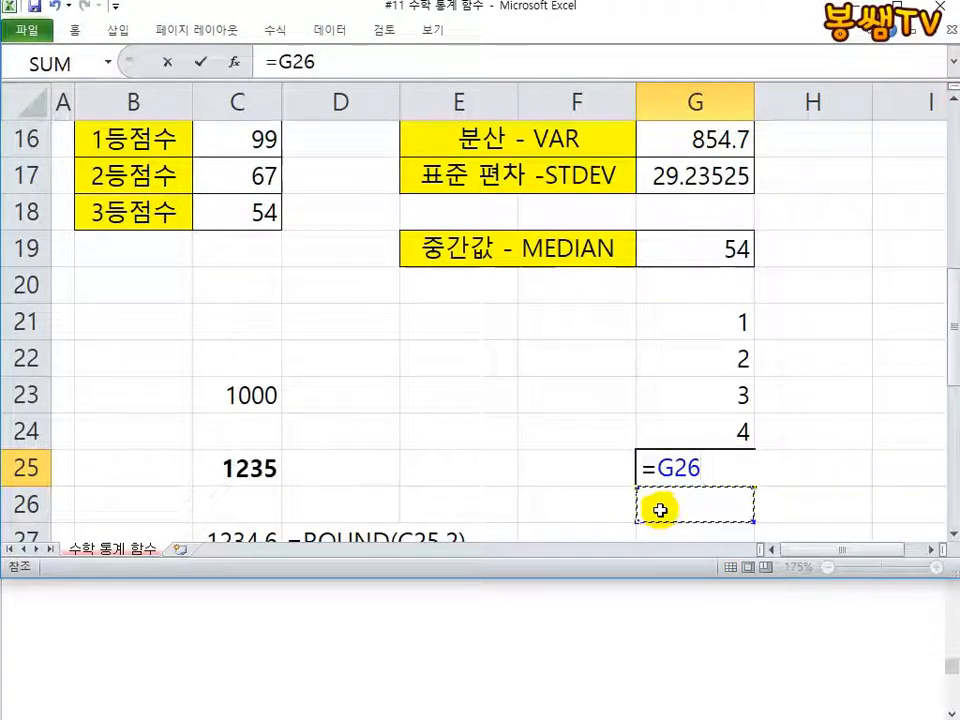
key("Escape")
type("'")
key("Escape")
Step: Paste the copied formula =MEDIAN(G21:G24) into G26 as literal text, preceded by an apostrophe
left_click(660, 510)
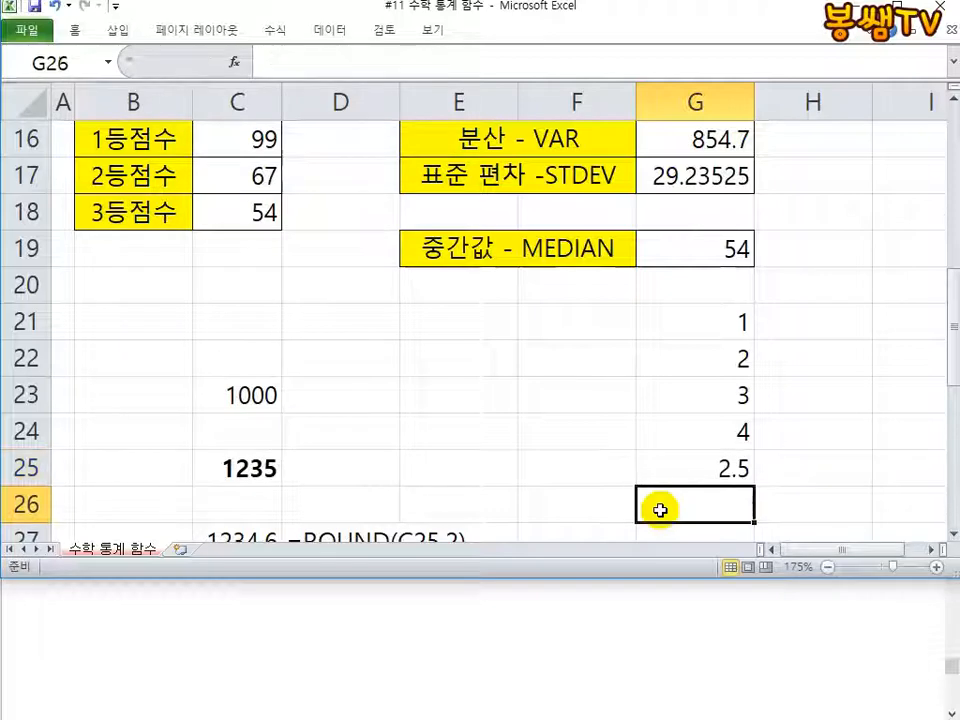
type("'")
key("ctrl+v")
key("Return")
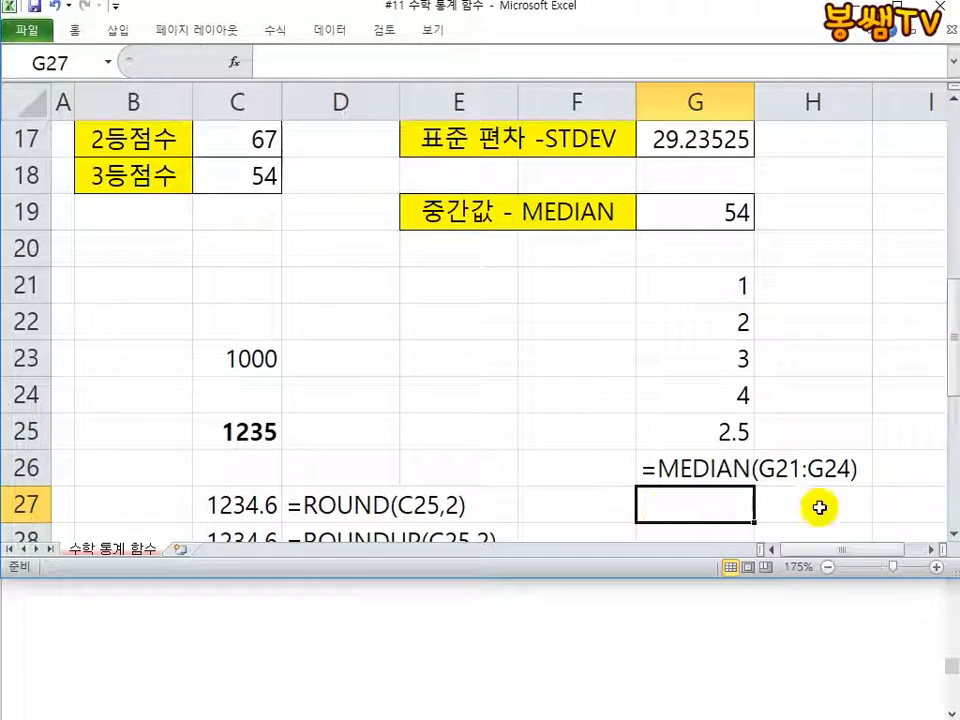
Step: Examine the two middle sample numbers in G22:G23 against the median formula shown below them
left_click_drag(730, 316, 754, 343)
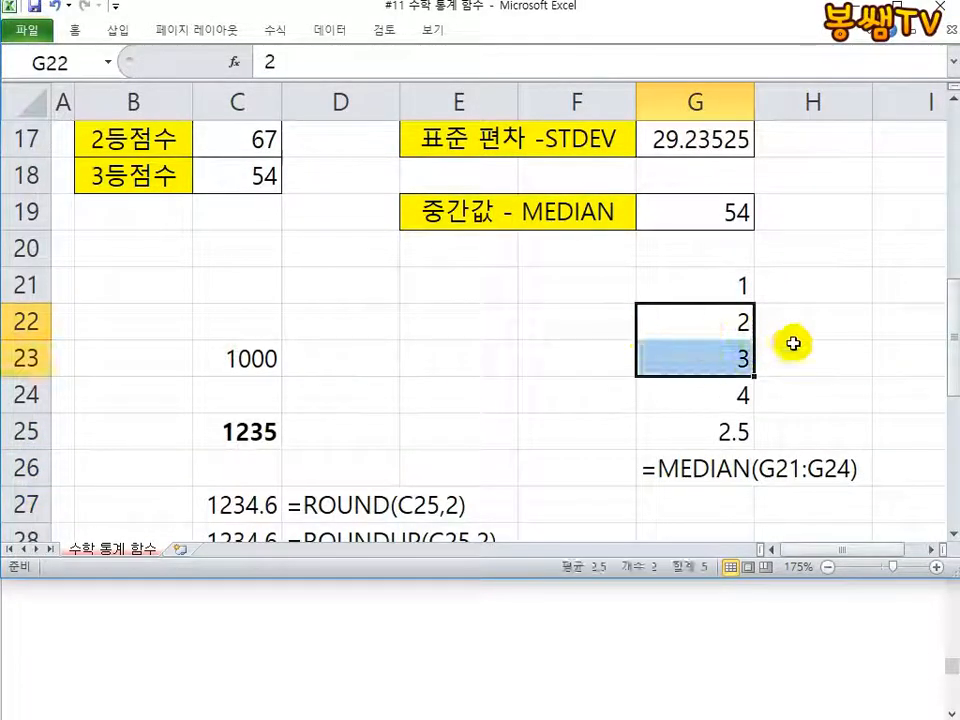
scroll(680, 390, "up", 1)
left_click(829, 399)
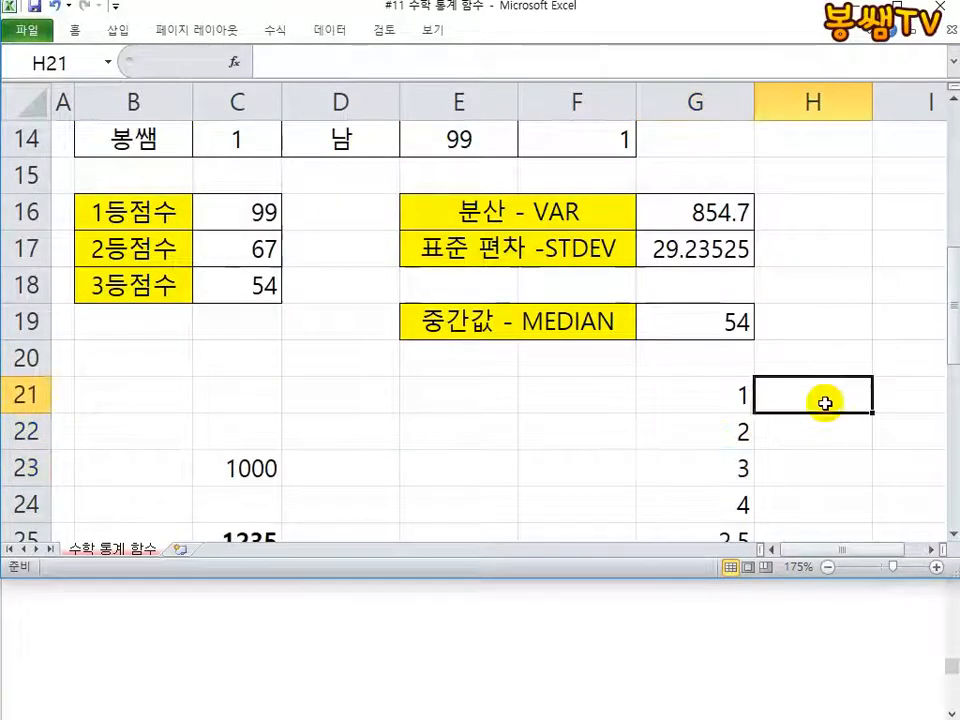
scroll(725, 420, "down", 1)
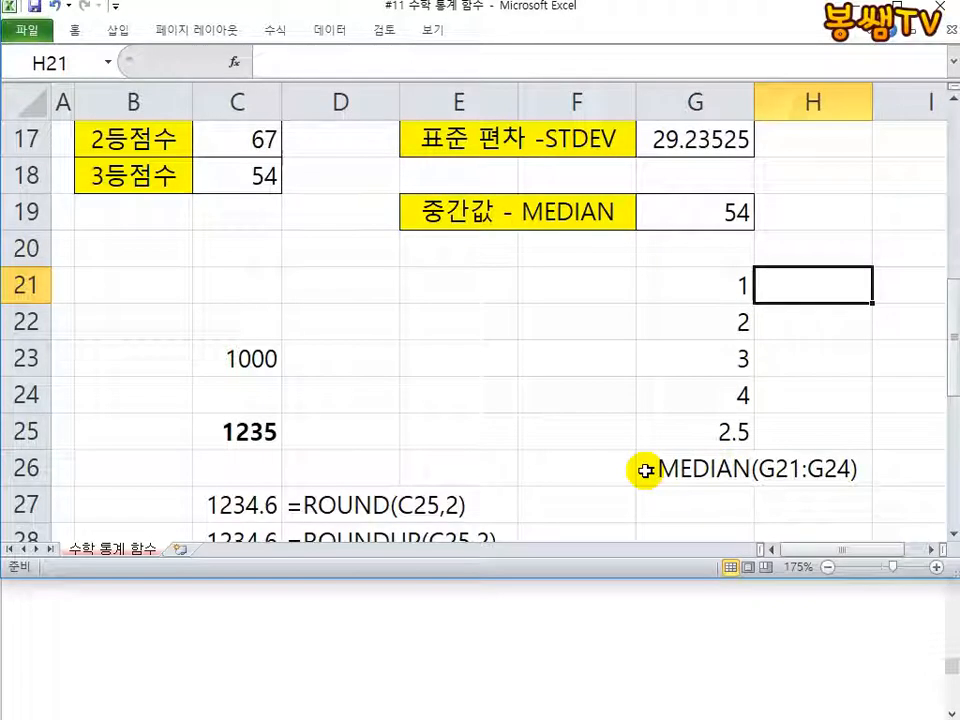
Step: Switch to Notepad, enlarge its window over the sheet and review the LARGE, SMALL, VAR and STDEV syntax notes
left_click(611, 585)
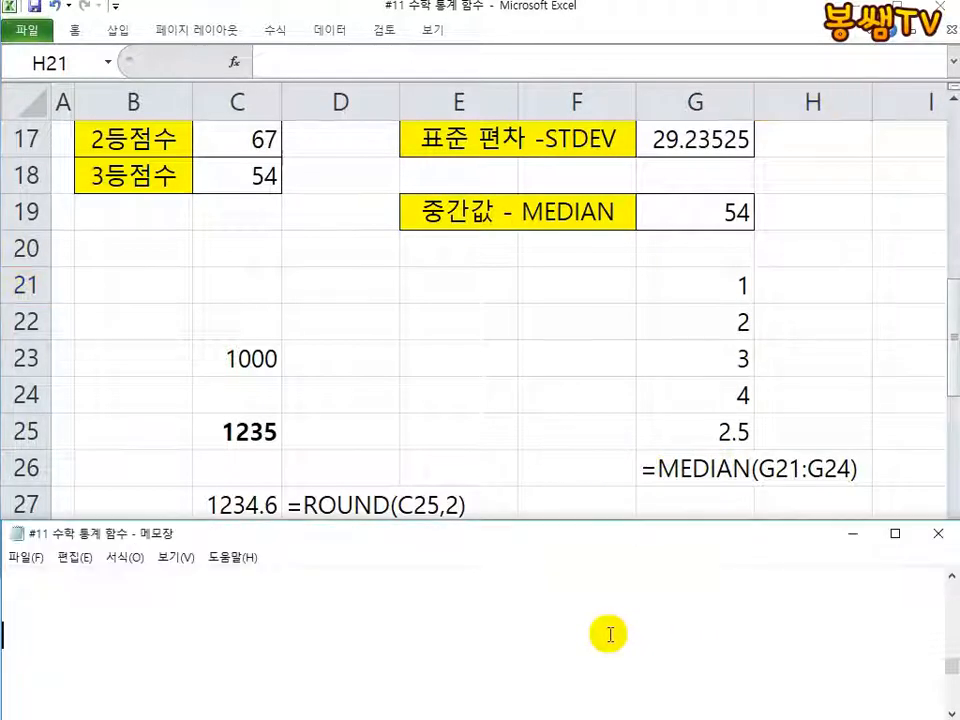
left_click_drag(553, 521, 561, 227)
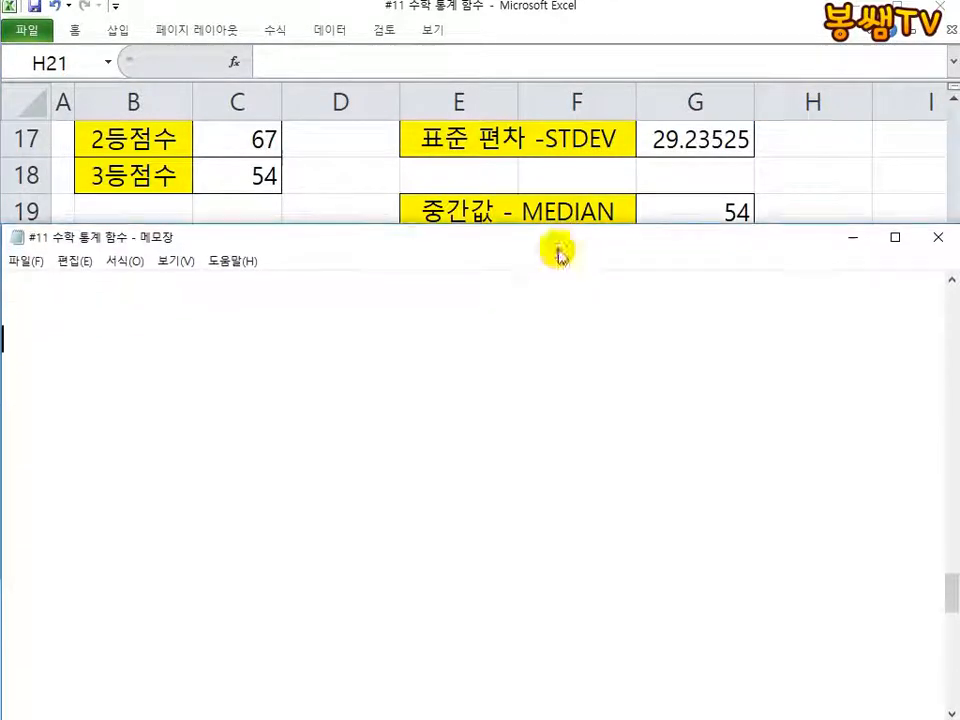
scroll(526, 439, "down", 2)
scroll(526, 439, "up", 5)
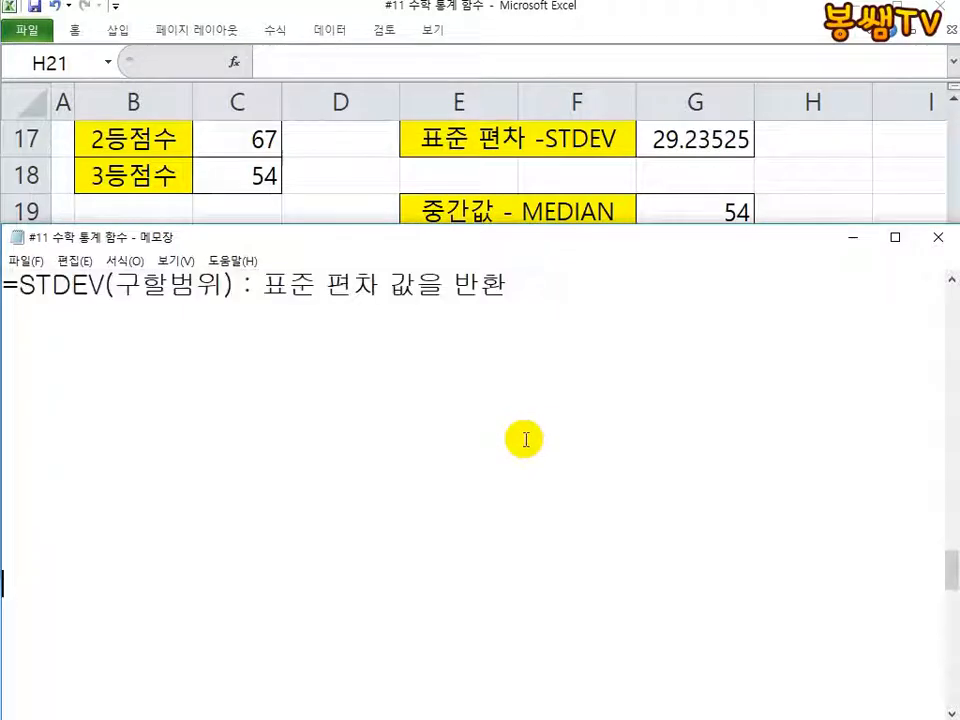
scroll(526, 439, "down", 5)
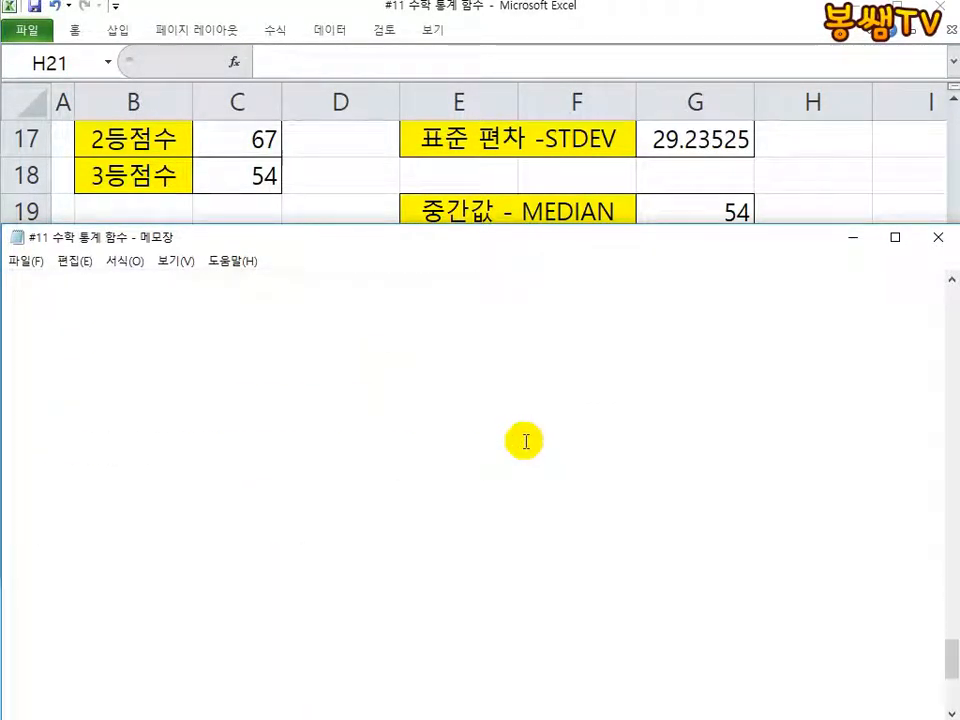
scroll(525, 452, "up", 7)
scroll(523, 452, "down", 2)
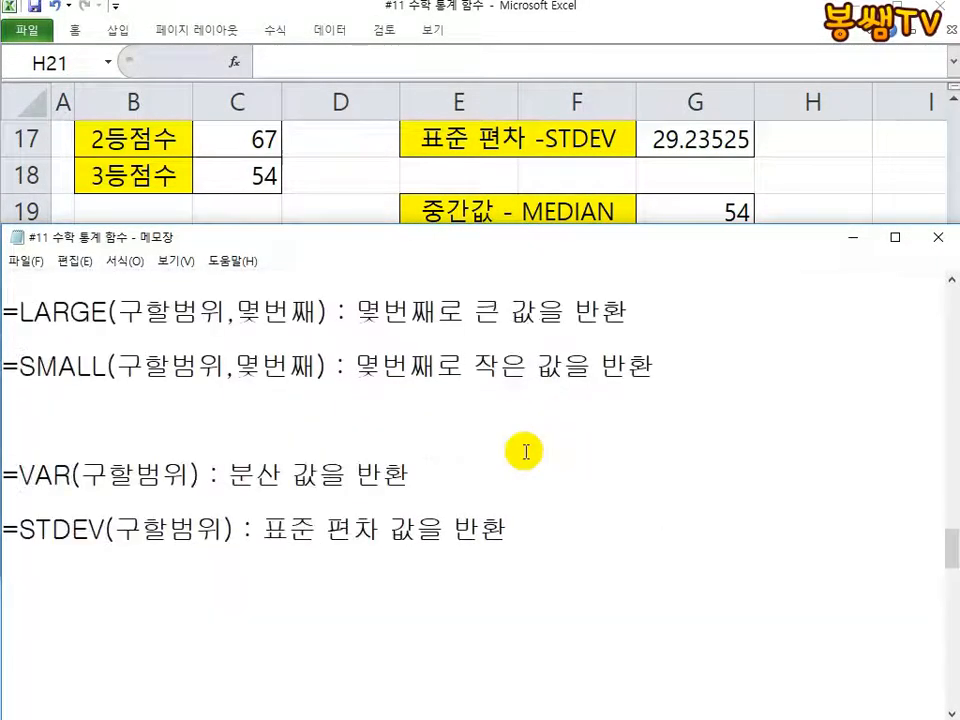
left_click_drag(549, 225, 545, 437)
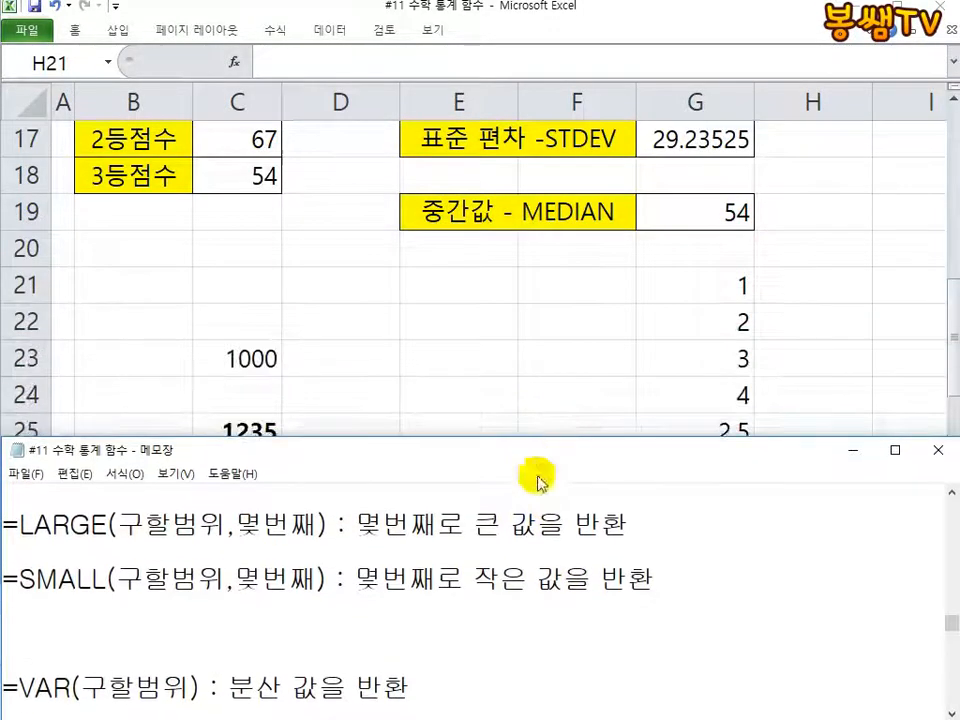
scroll(606, 589, "up", 1)
scroll(610, 589, "down", 1)
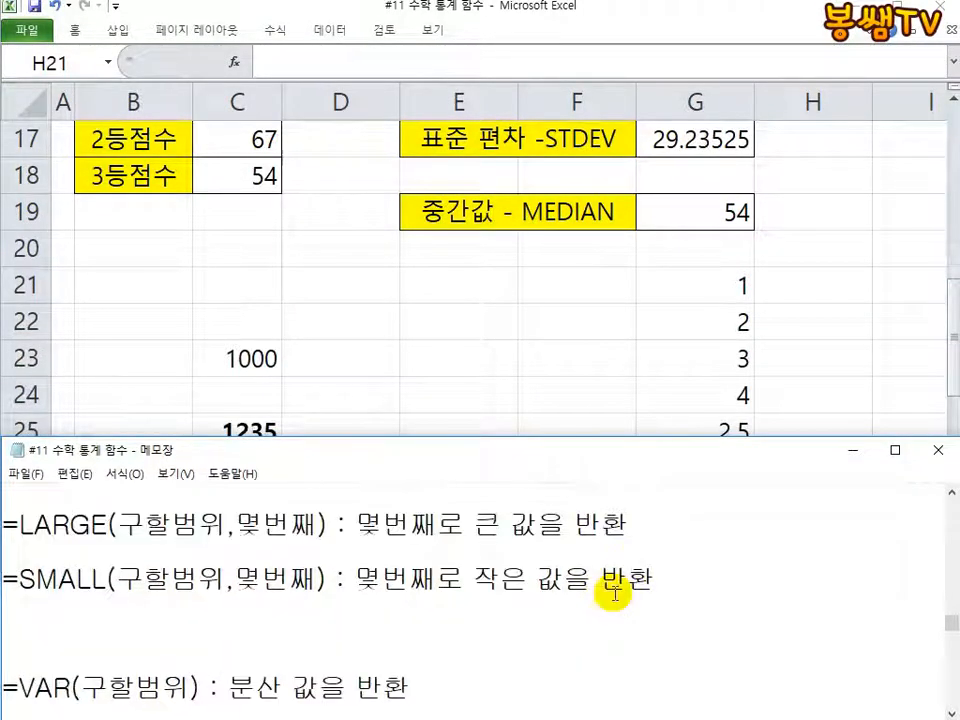
scroll(614, 593, "down", 1)
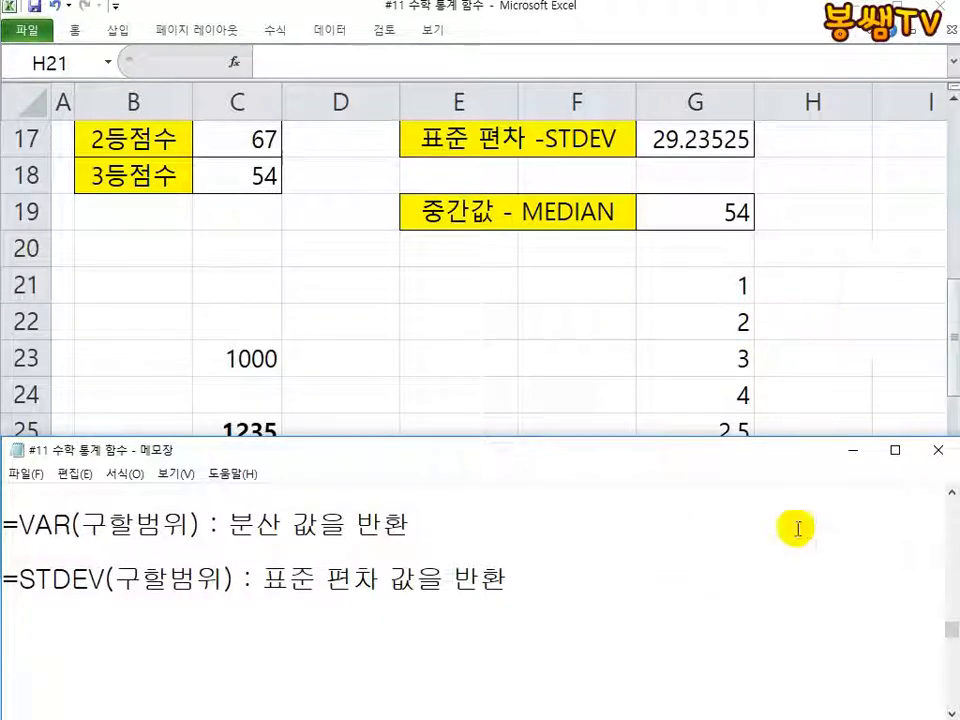
left_click(577, 700)
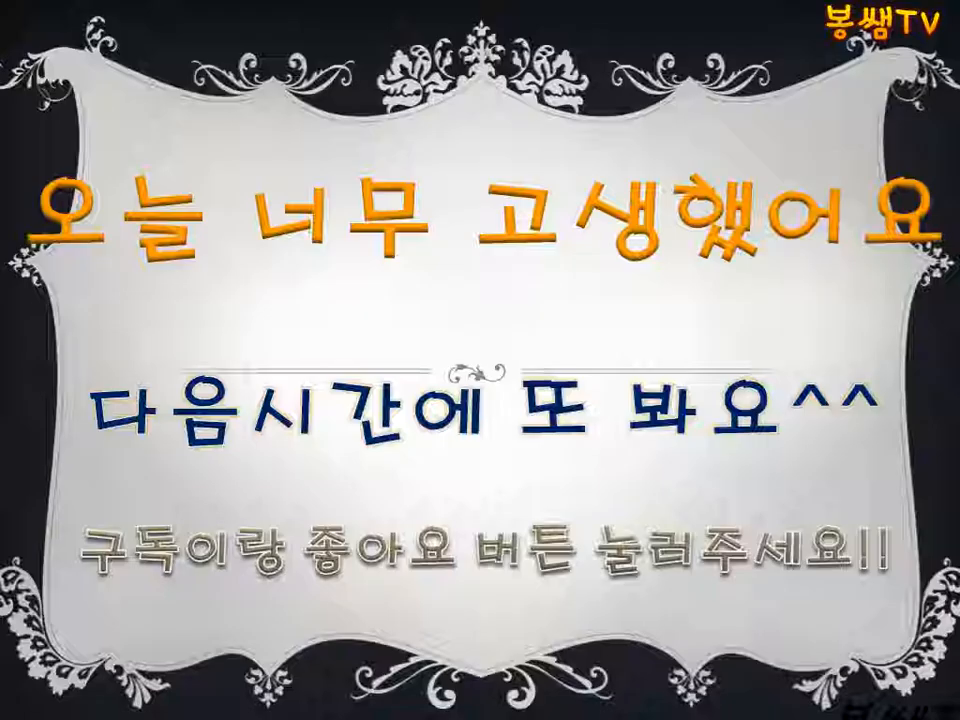